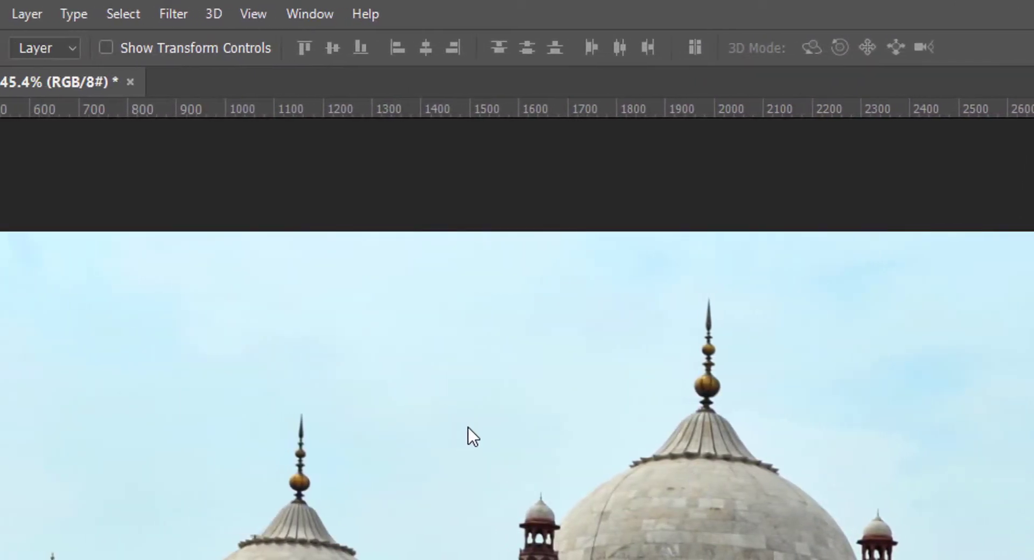
- Look through the Marquee and Lasso tool variants, then select the Magic Wand Tool
left_click(19, 140)
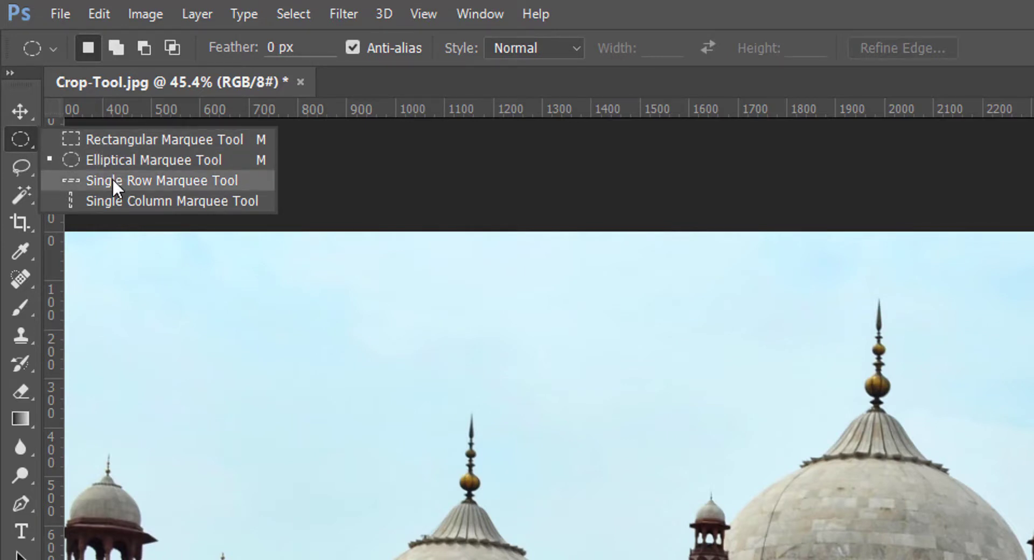
left_click(26, 169)
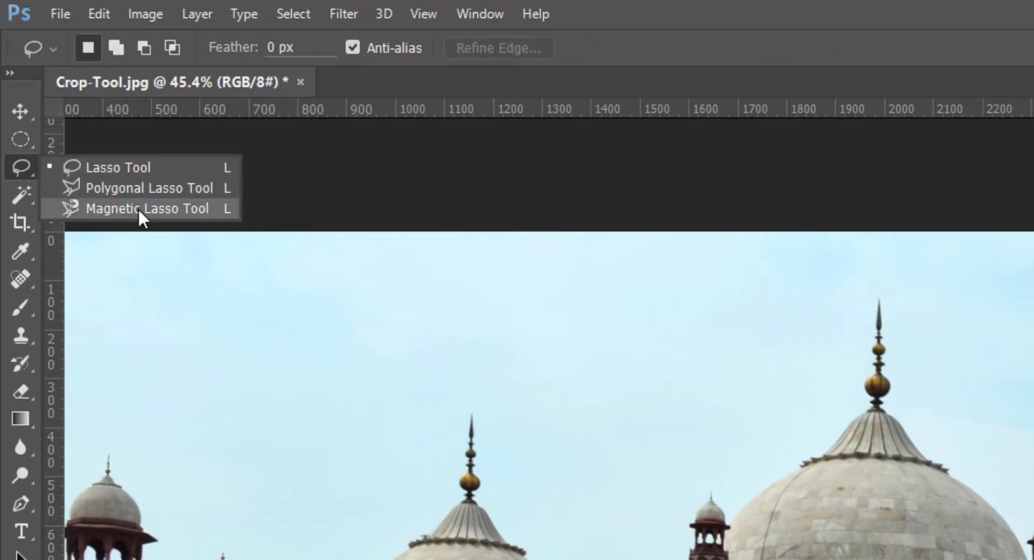
left_click(24, 197)
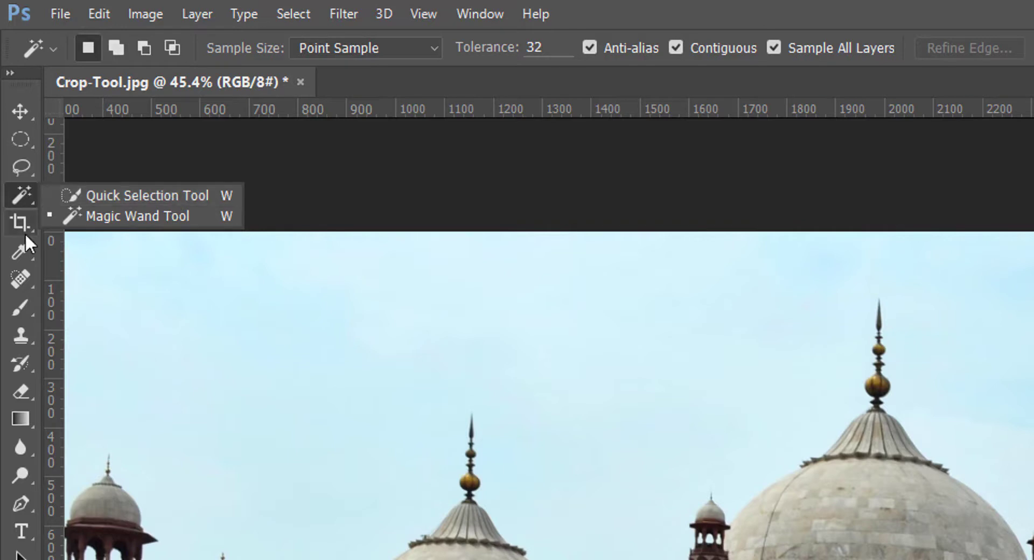
left_click(30, 191)
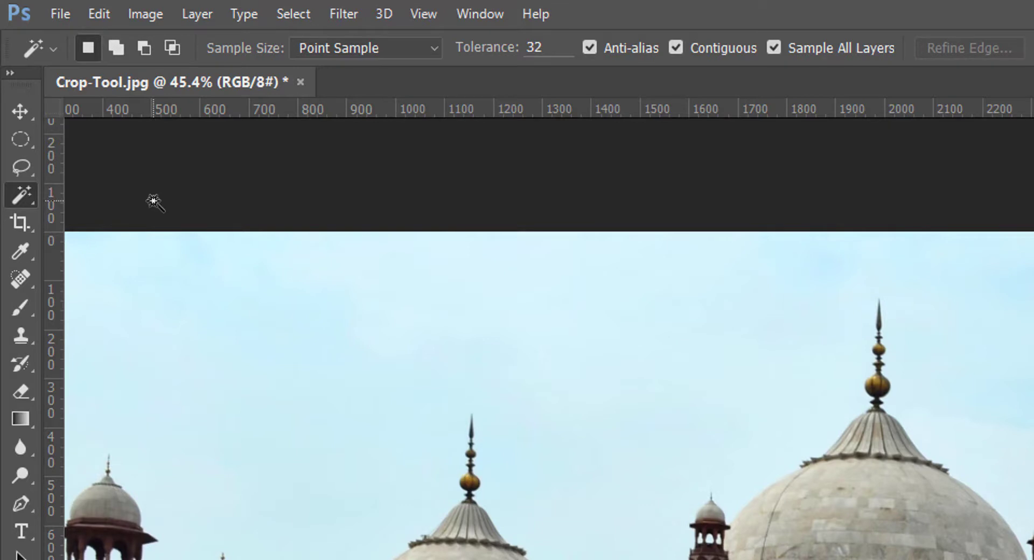
- Select the Crop Tool and look through its flyout variants
left_click(24, 224)
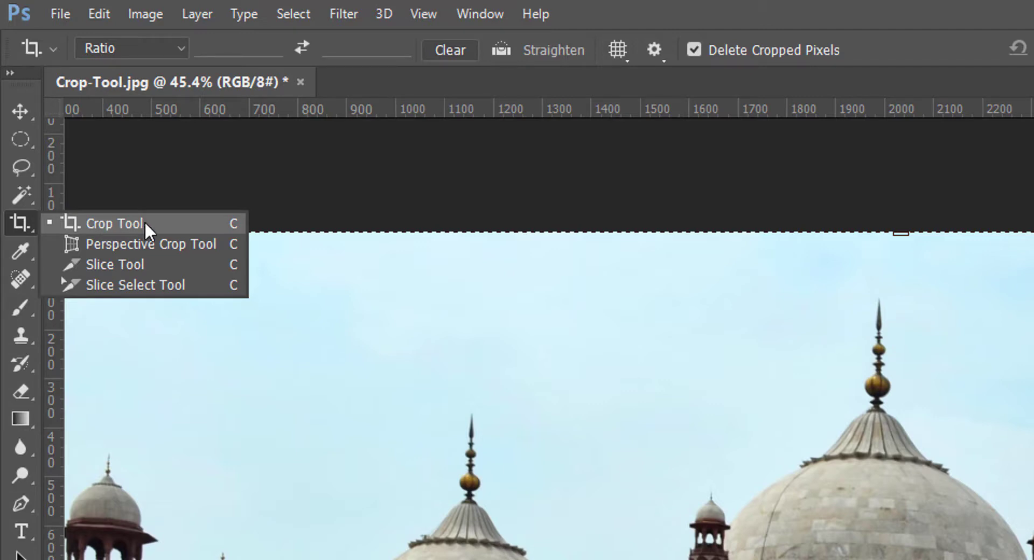
left_click(16, 219)
left_click(19, 215)
left_click(30, 213)
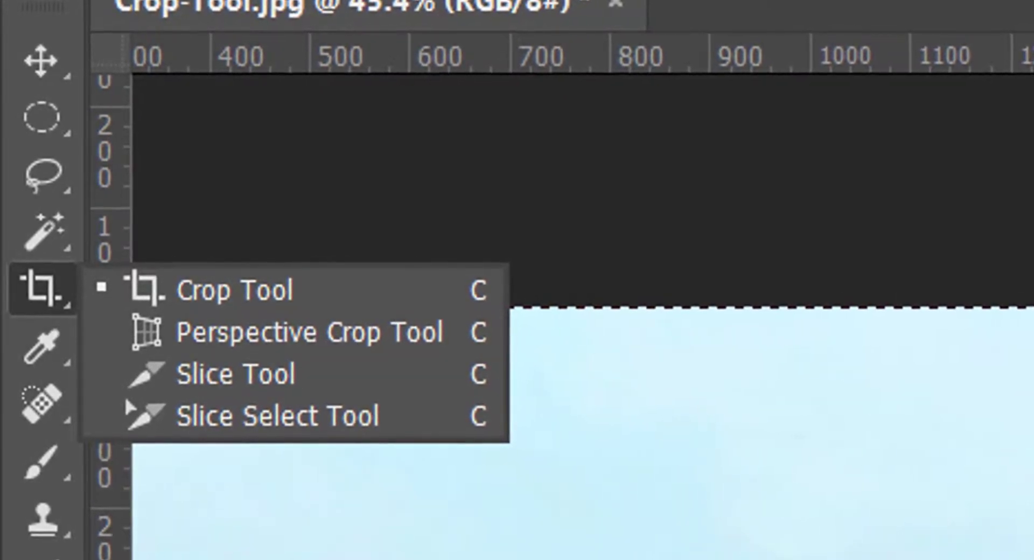
- Switch to Perspective Crop, then cycle with Shift+C through Slice back to the Crop Tool
left_click(270, 332)
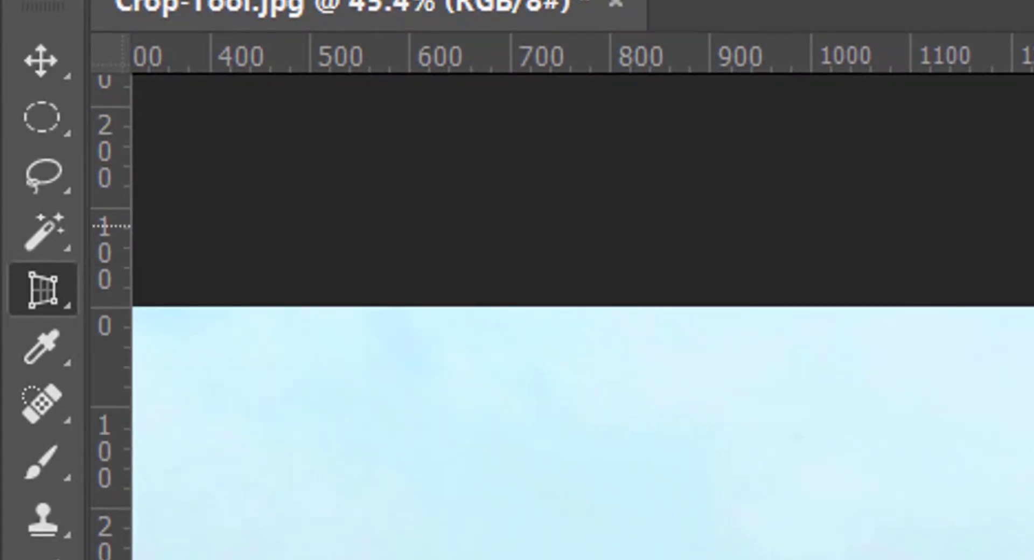
key("shift+c")
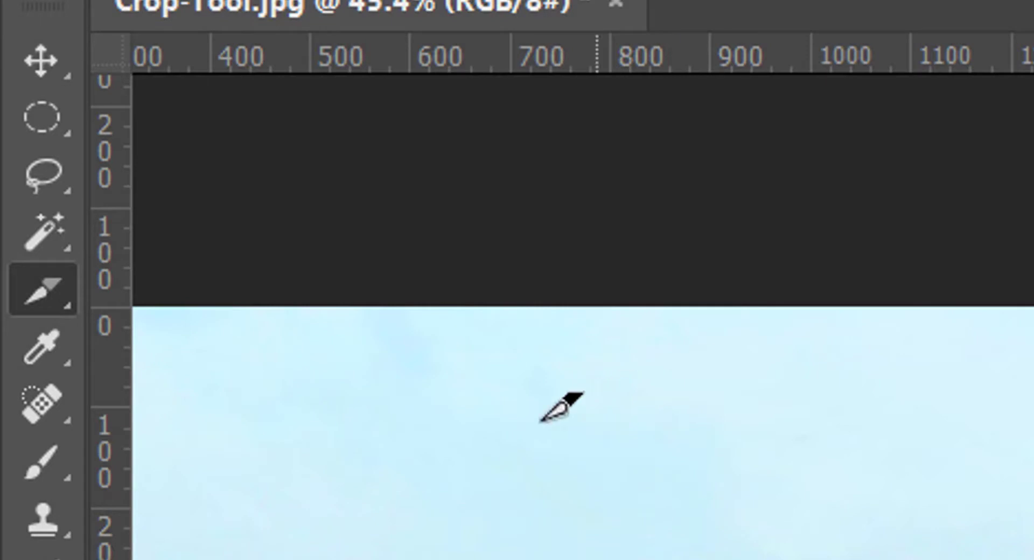
key("shift+c")
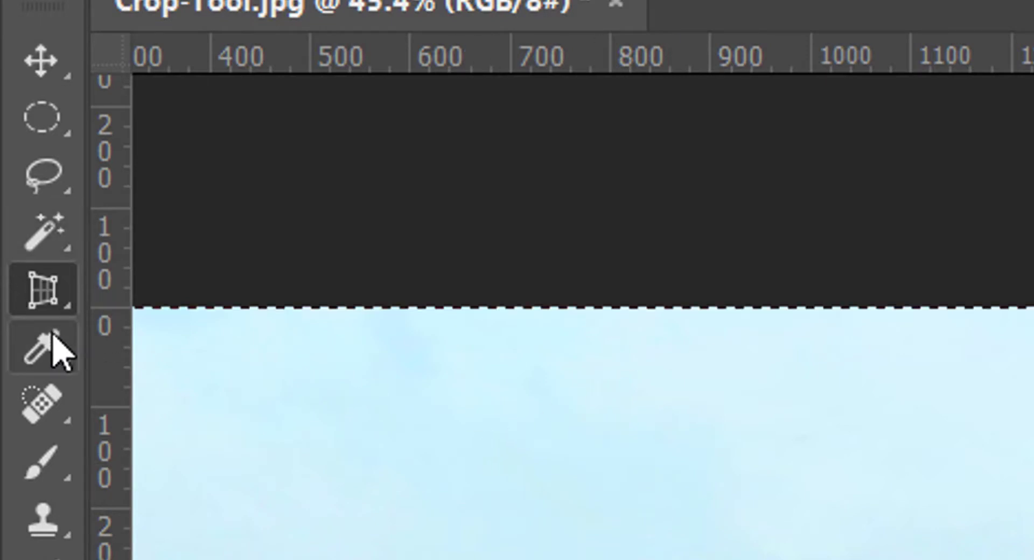
key("shift+c")
key("shift+c")
key("shift+c")
key("shift+c")
key("shift+c")
key("shift+c")
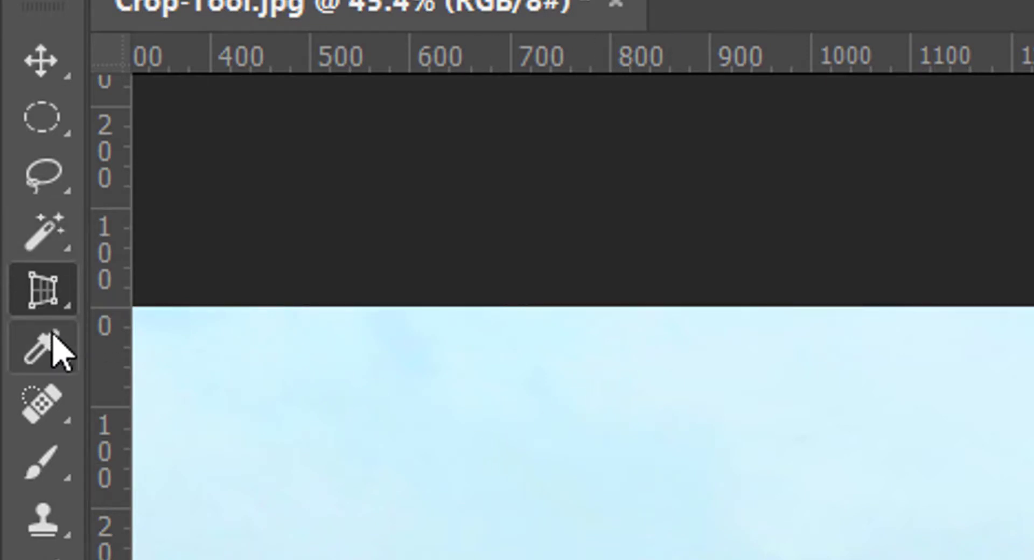
key("shift+c")
key("shift+c")
key("shift+c")
key("shift+c")
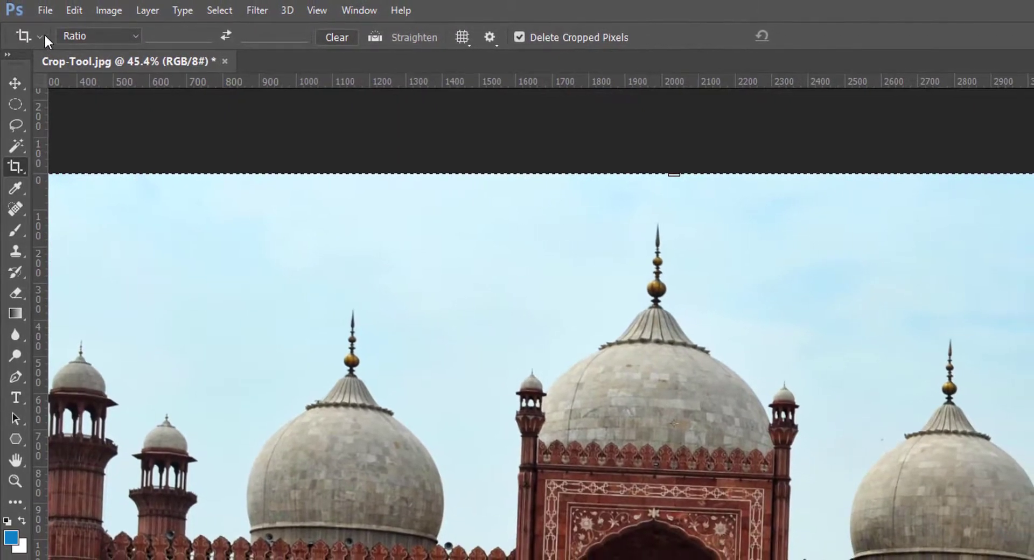
left_click(39, 37)
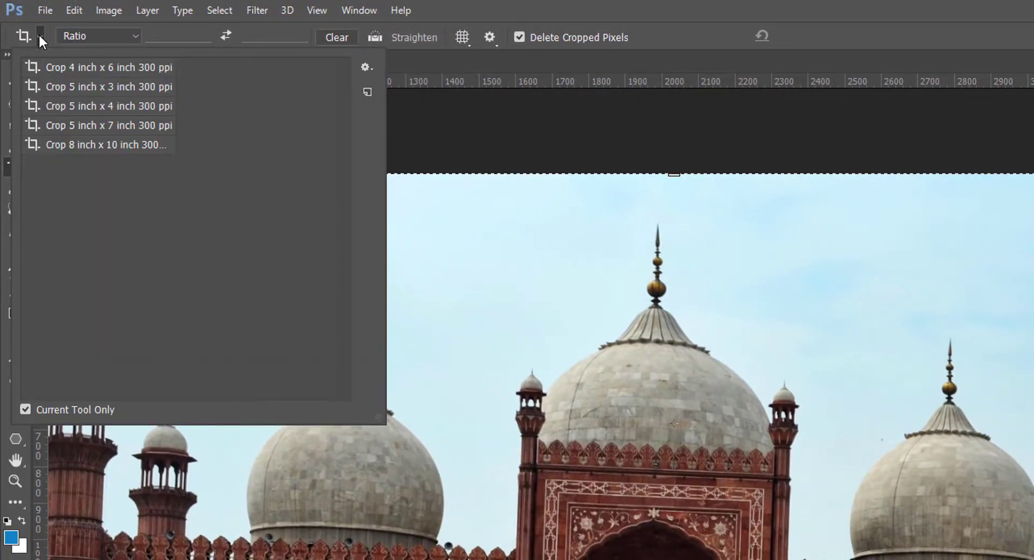
left_click(366, 68)
left_click(367, 91)
left_click(367, 91)
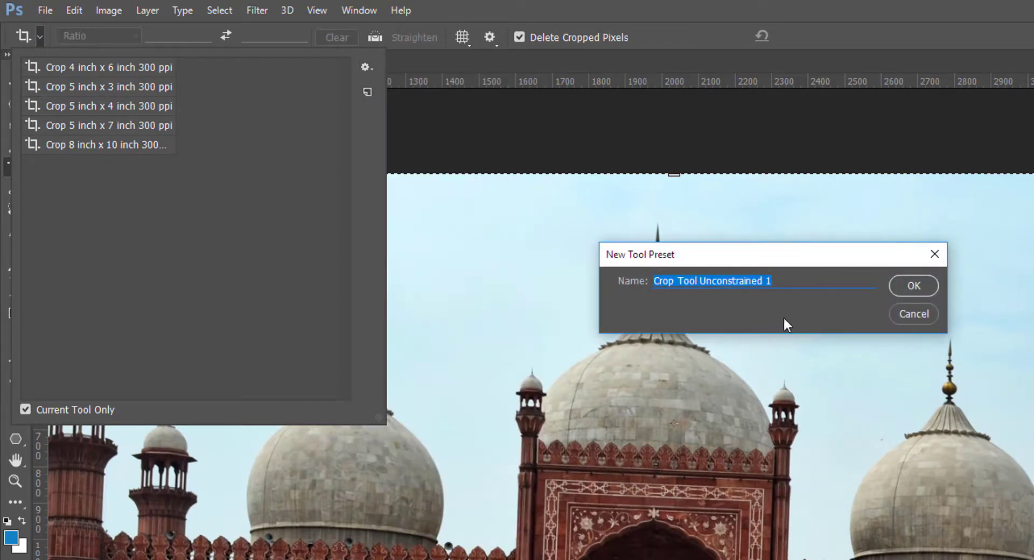
left_click_drag(822, 261, 275, 247)
left_click(388, 238)
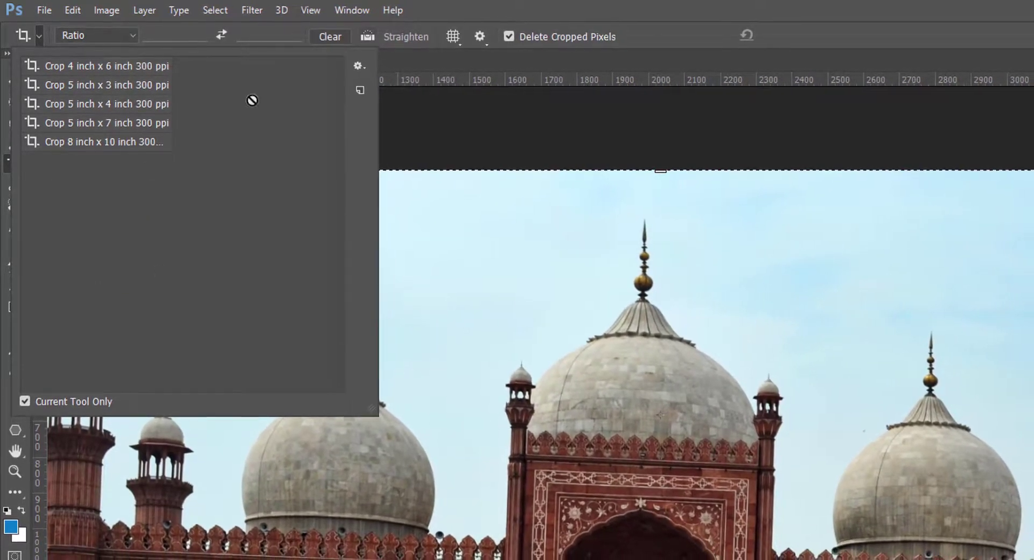
left_click(92, 34)
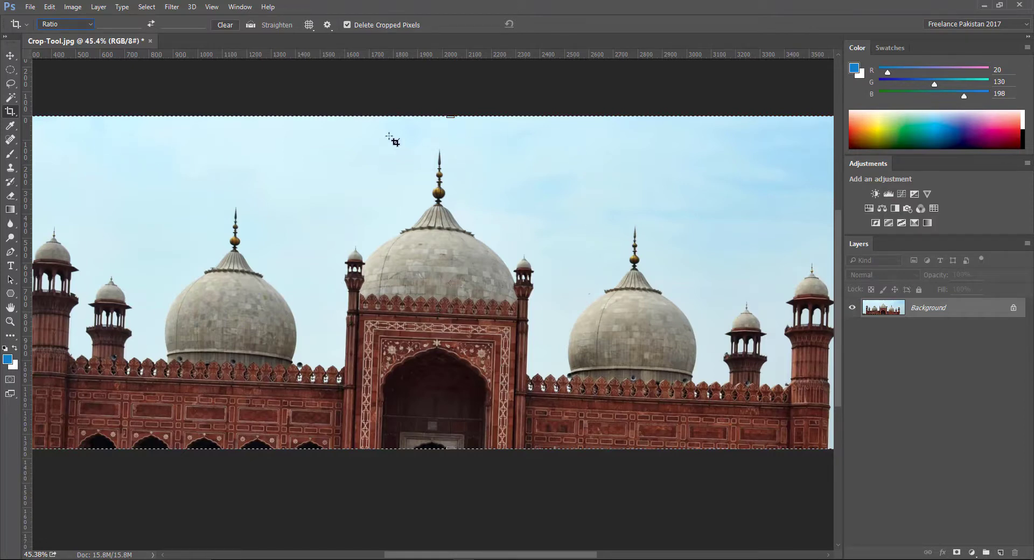
right_click(10, 111)
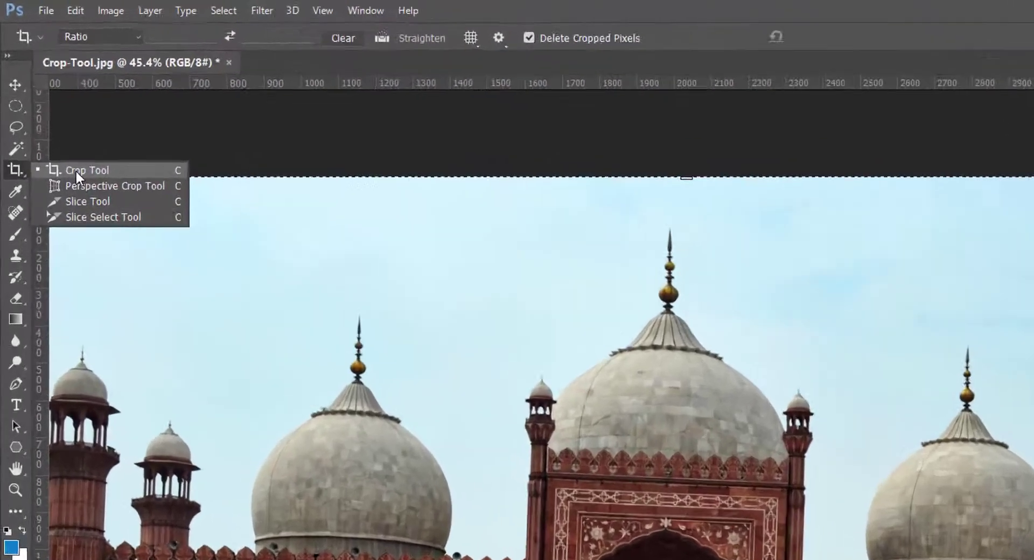
left_click(47, 115)
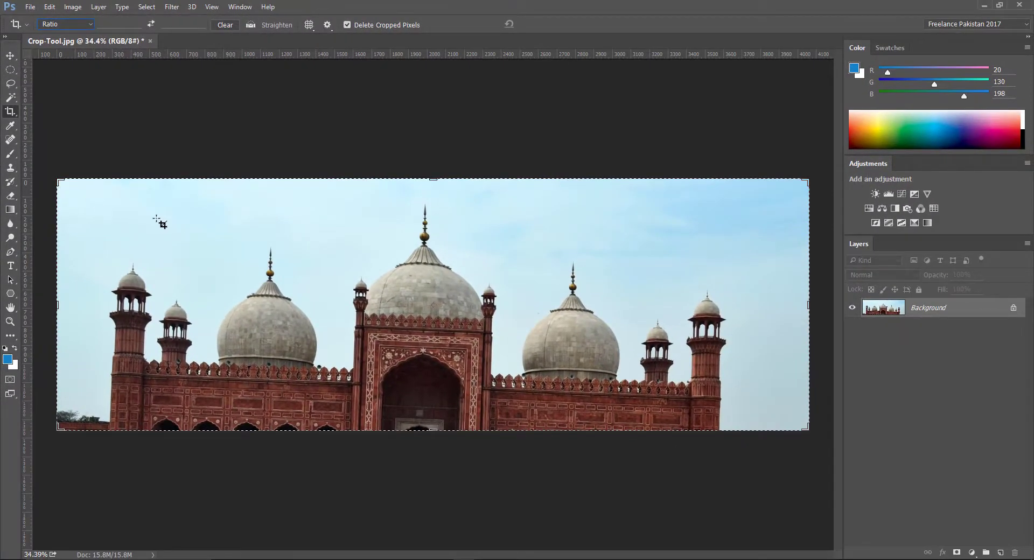
left_click(160, 222)
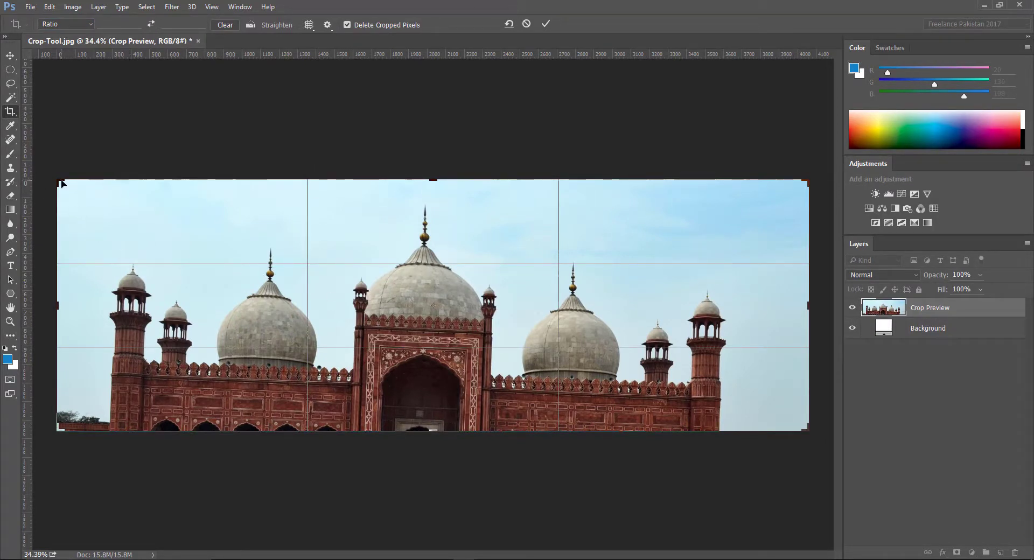
left_click_drag(61, 184, 255, 237)
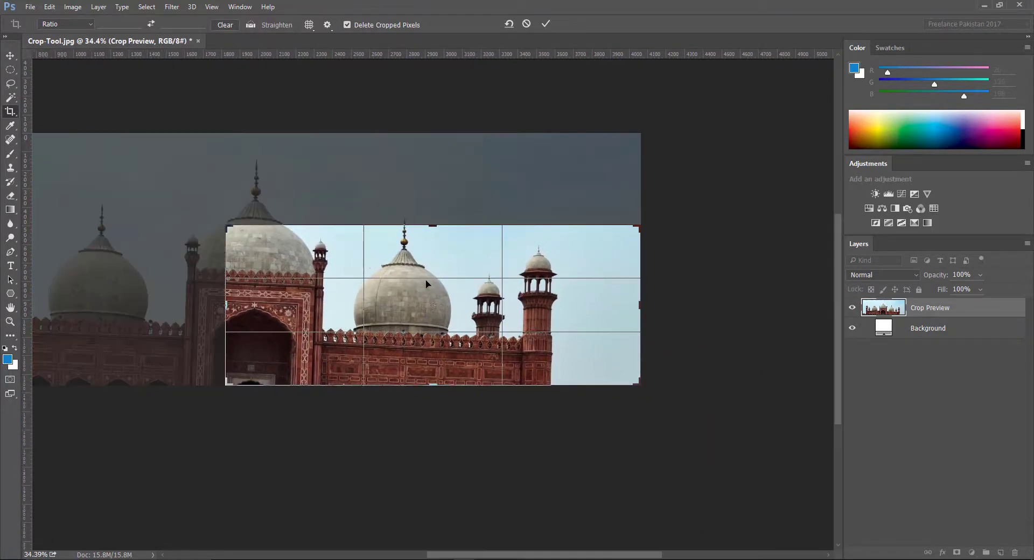
left_click_drag(425, 279, 570, 333)
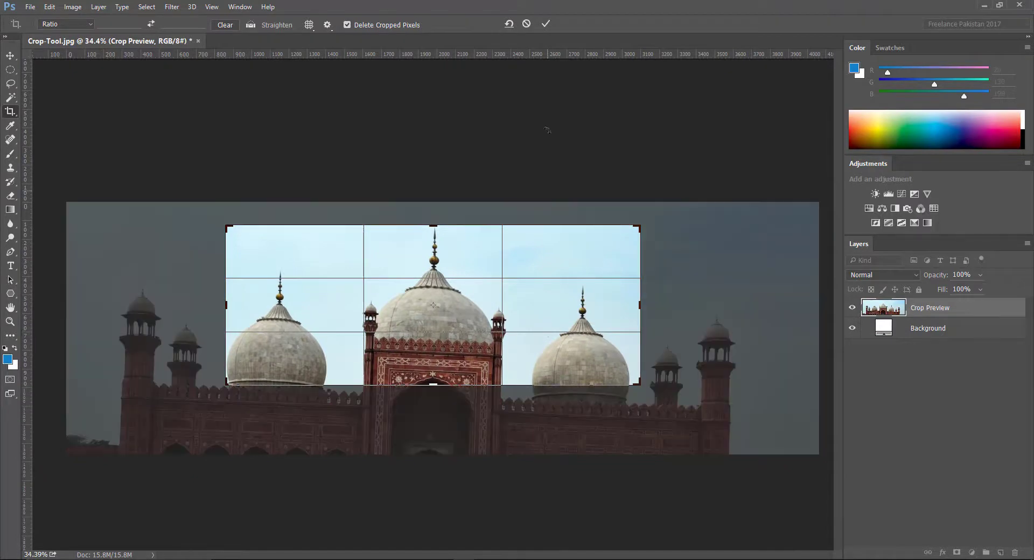
left_click(547, 24)
left_click_drag(434, 386, 436, 404)
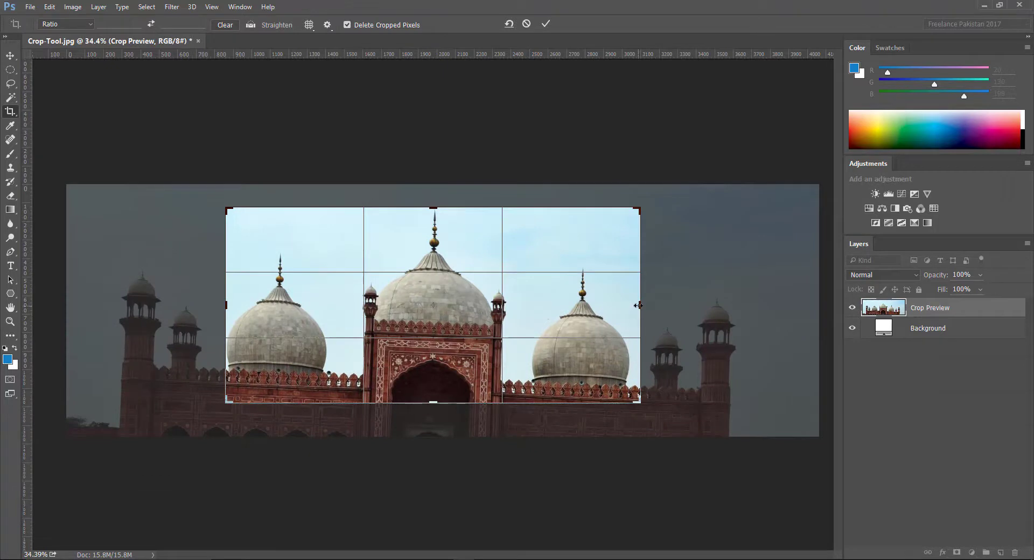
left_click_drag(640, 306, 668, 305)
left_click_drag(208, 306, 159, 305)
left_click_drag(728, 204, 720, 223)
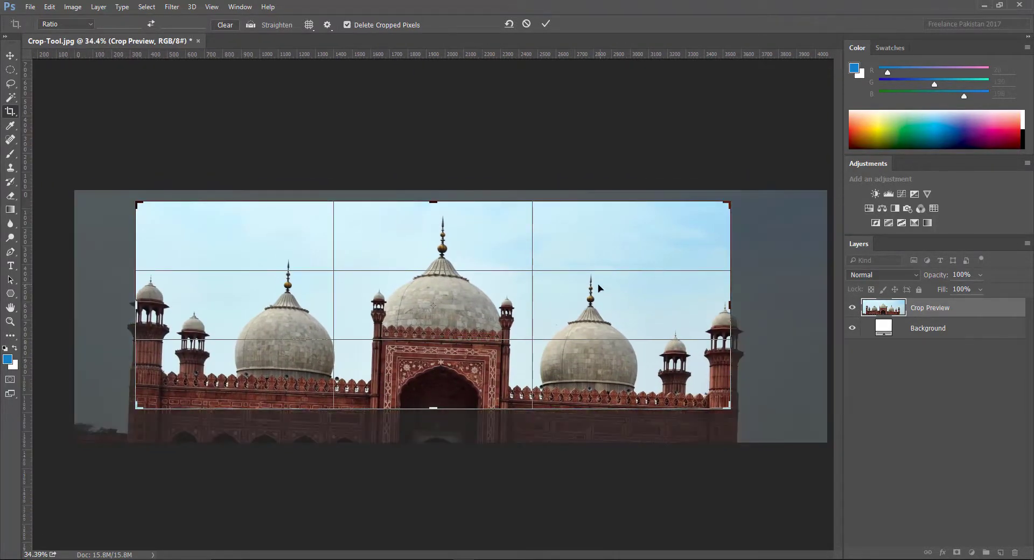
mouse_move(596, 296)
left_mouse_down()
mouse_move(669, 286)
mouse_move(586, 288)
left_mouse_up()
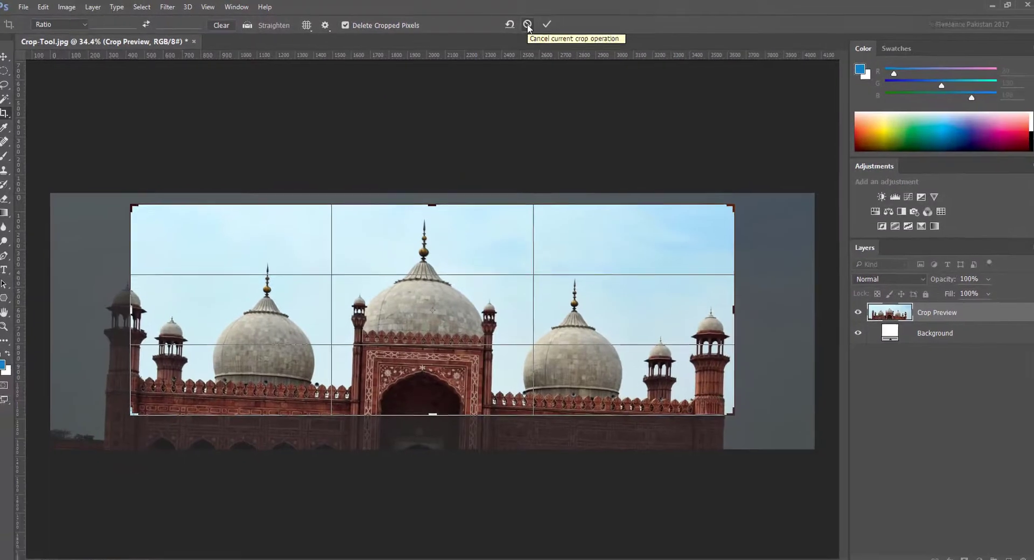
left_click(571, 41)
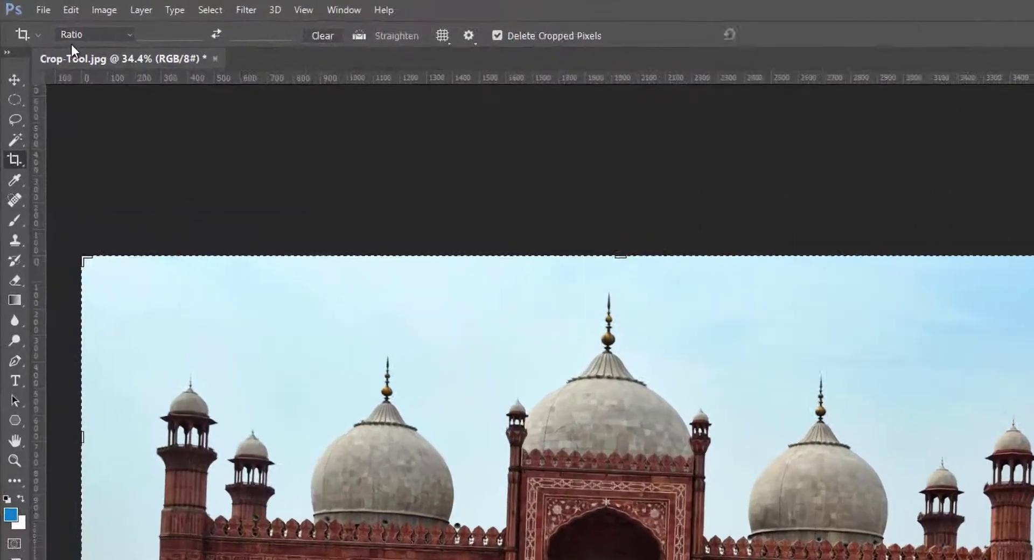
- Crop the photo to 400 px × 600 px in W x H x Resolution mode and zoom in
left_click(67, 25)
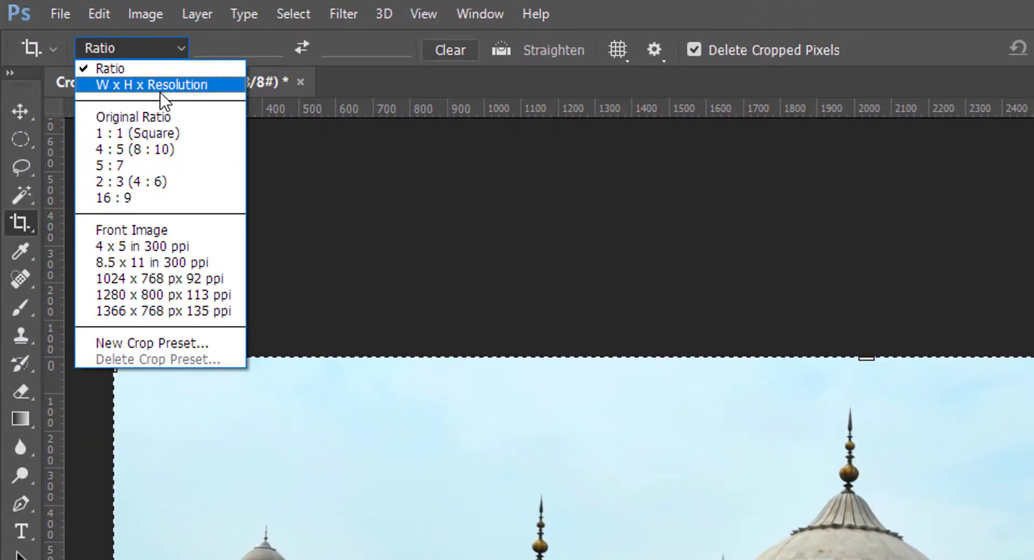
left_click(118, 92)
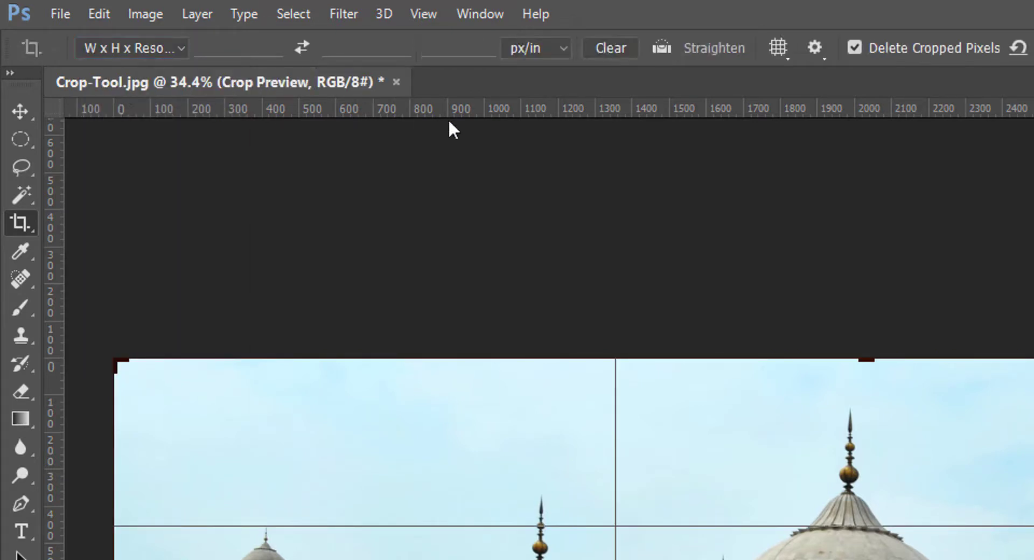
left_click(231, 43)
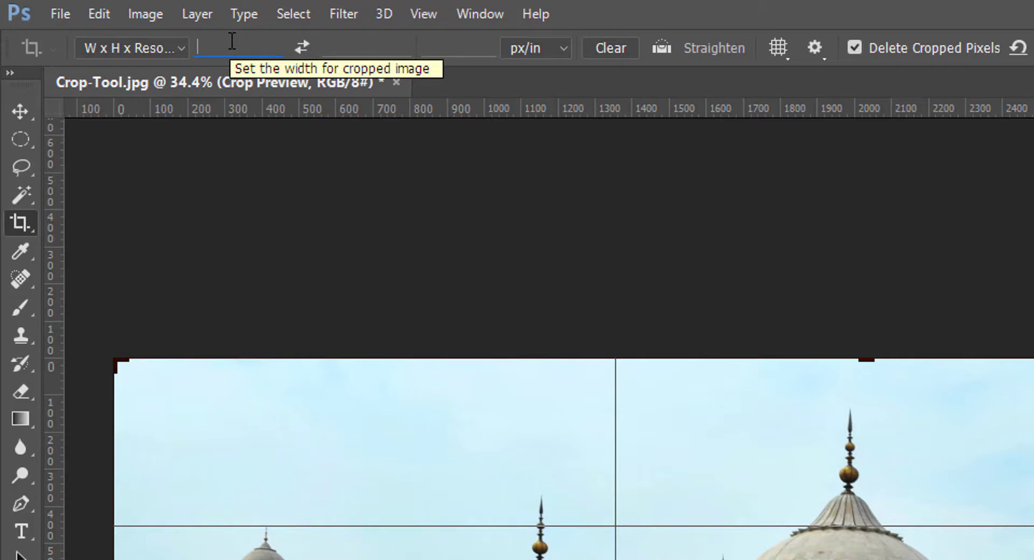
type("400 p")
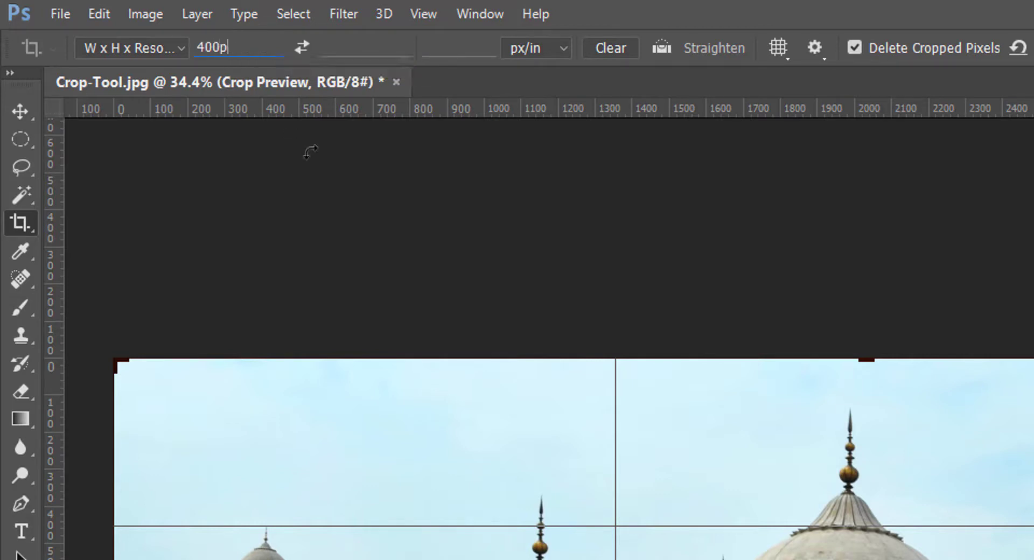
type("x")
key("Tab")
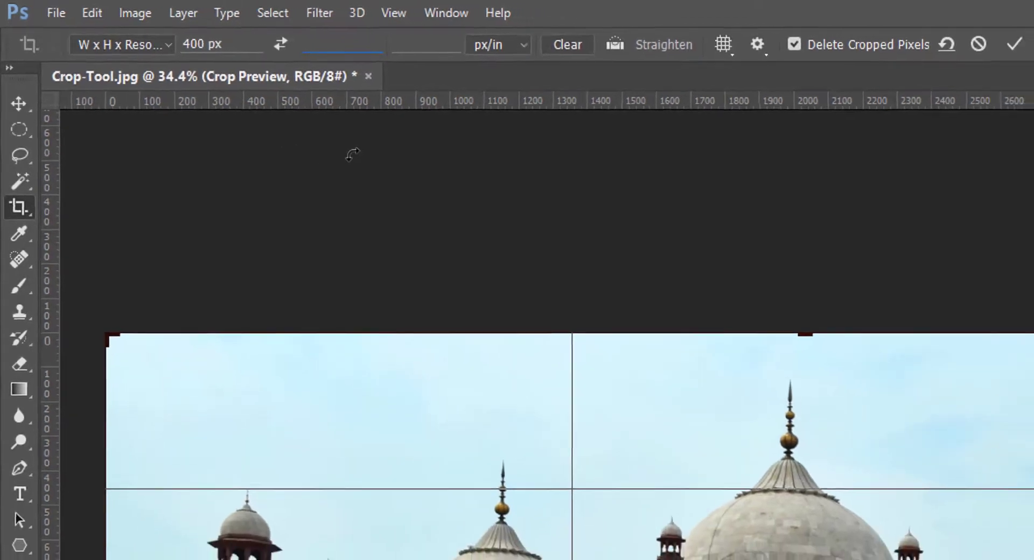
type("600p")
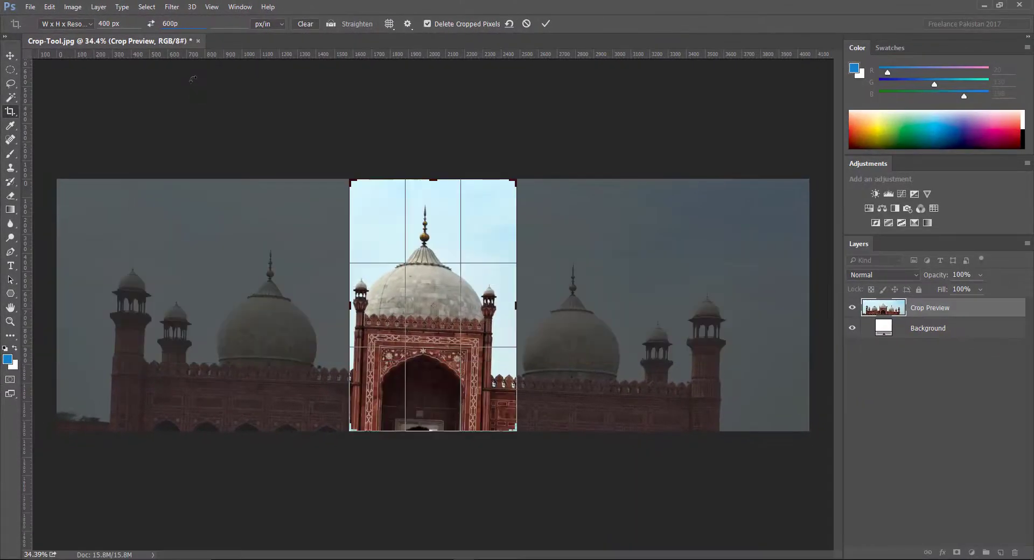
type("x")
key("Return")
key("Return")
key("ctrl+plus")
key("ctrl+plus")
key("ctrl+plus")
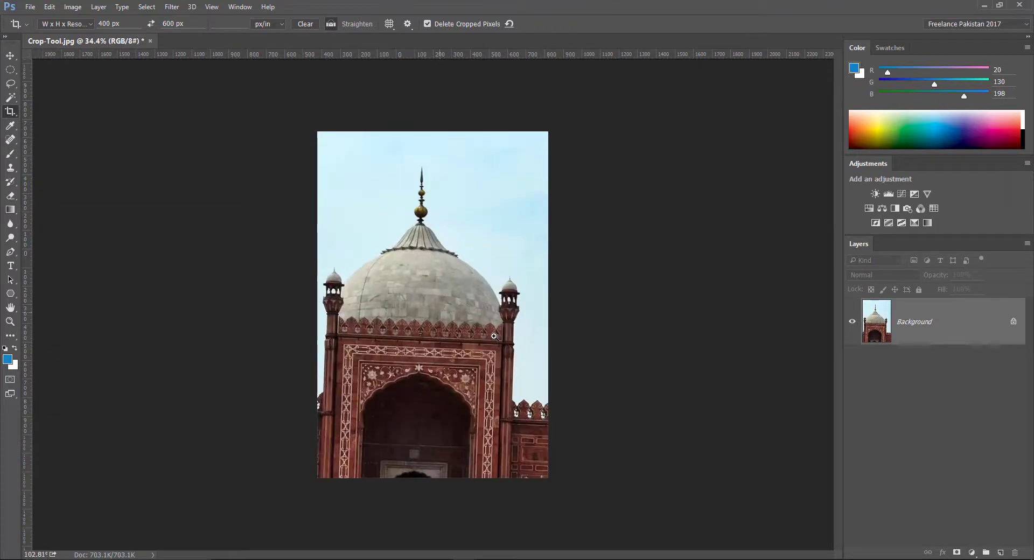
key("ctrl+plus")
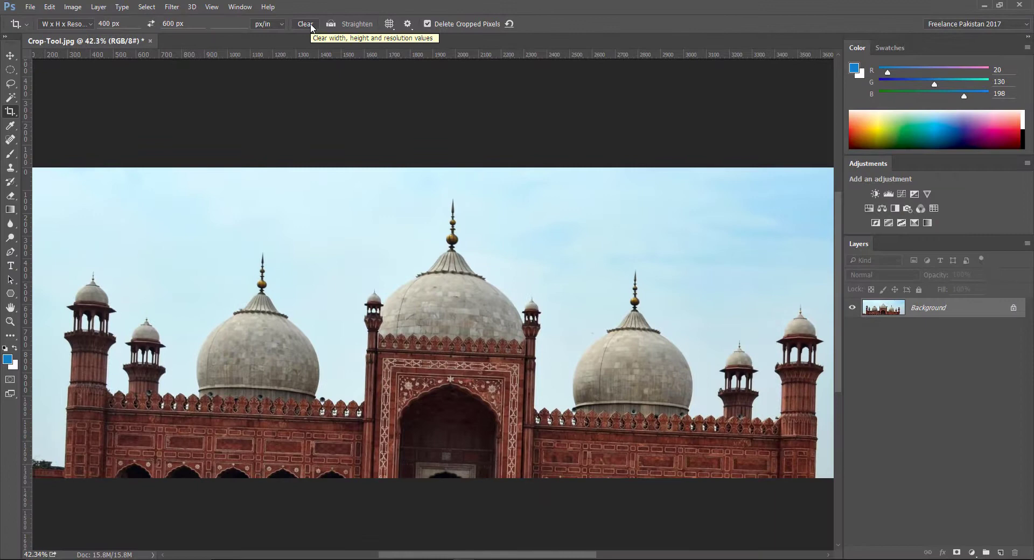
- Clear the fixed crop width and height values and show the ratio preset list
left_click(305, 24)
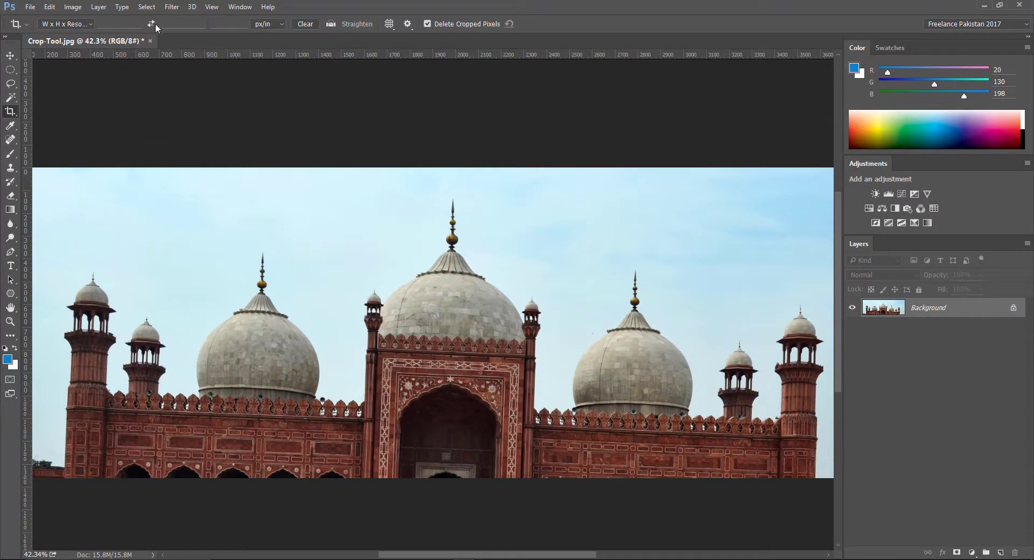
left_click(70, 25)
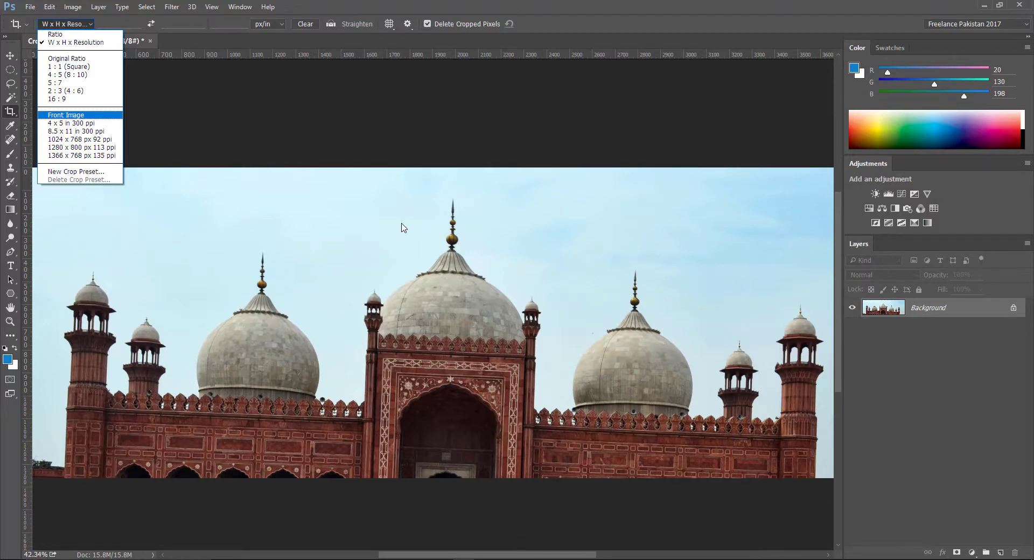
- Choose the 1 : 1 (Square) ratio and shrink the crop box over the central dome
left_click(73, 67)
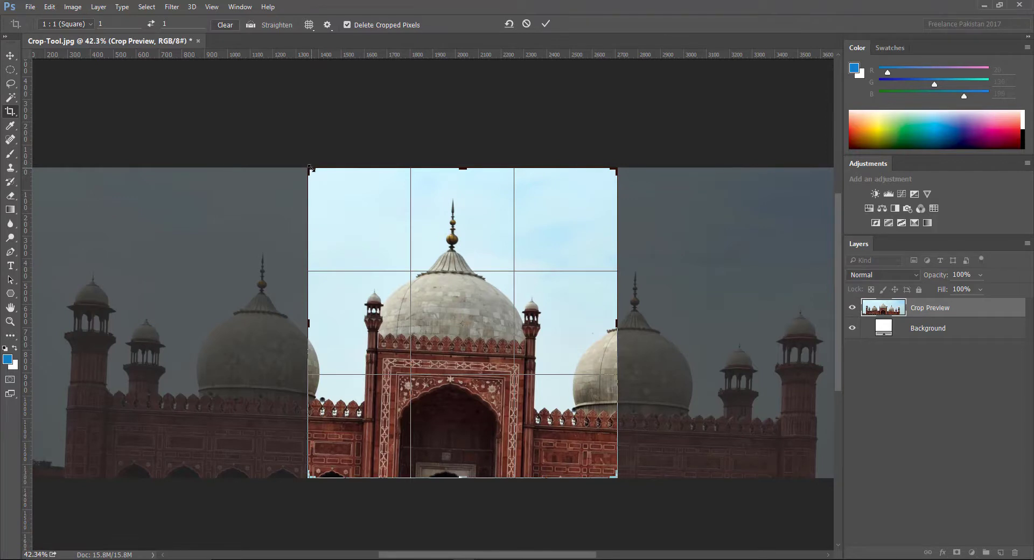
left_click_drag(311, 168, 550, 388)
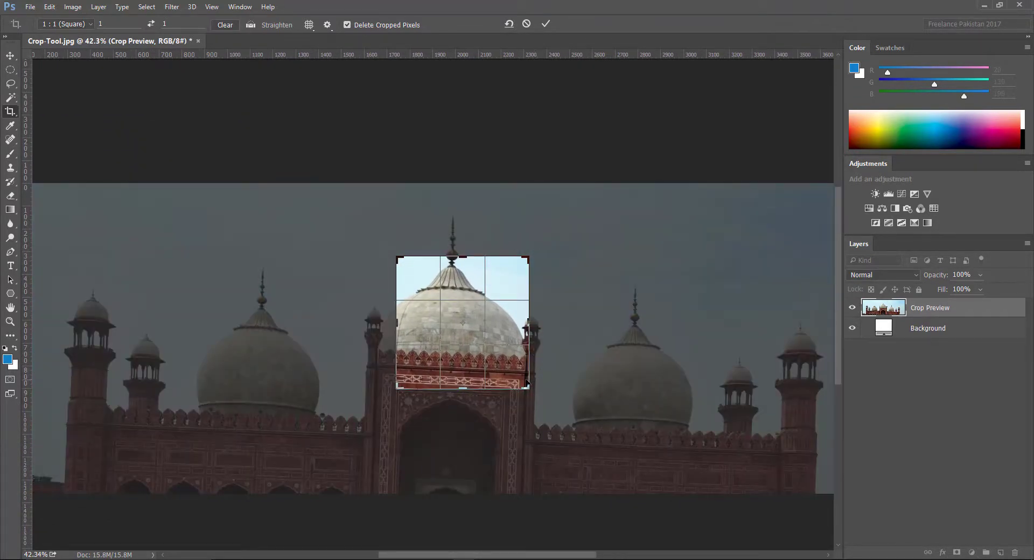
- Switch the crop to 4 : 5 (8 : 10) and shift the photo so the dome's spire fills the frame
left_click(74, 25)
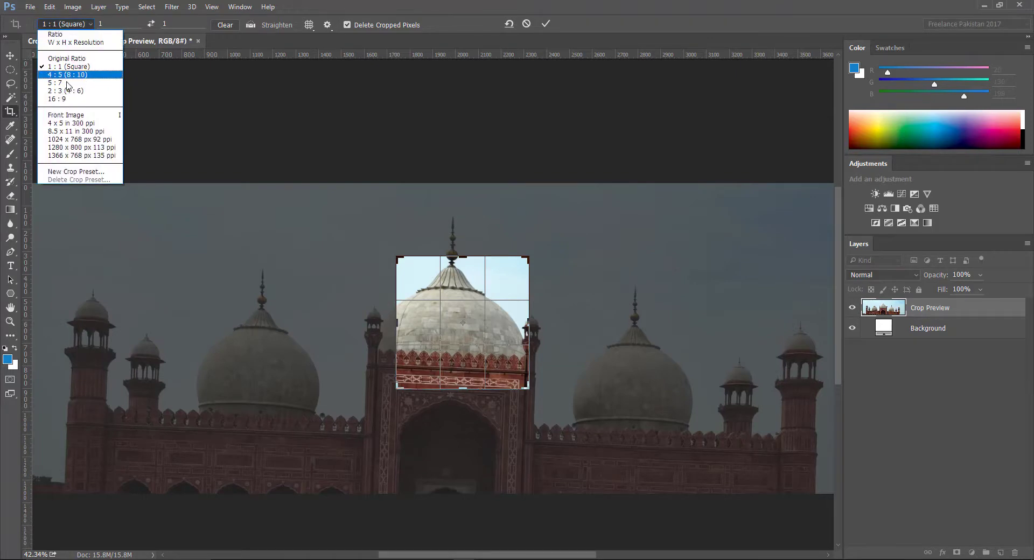
left_click(68, 75)
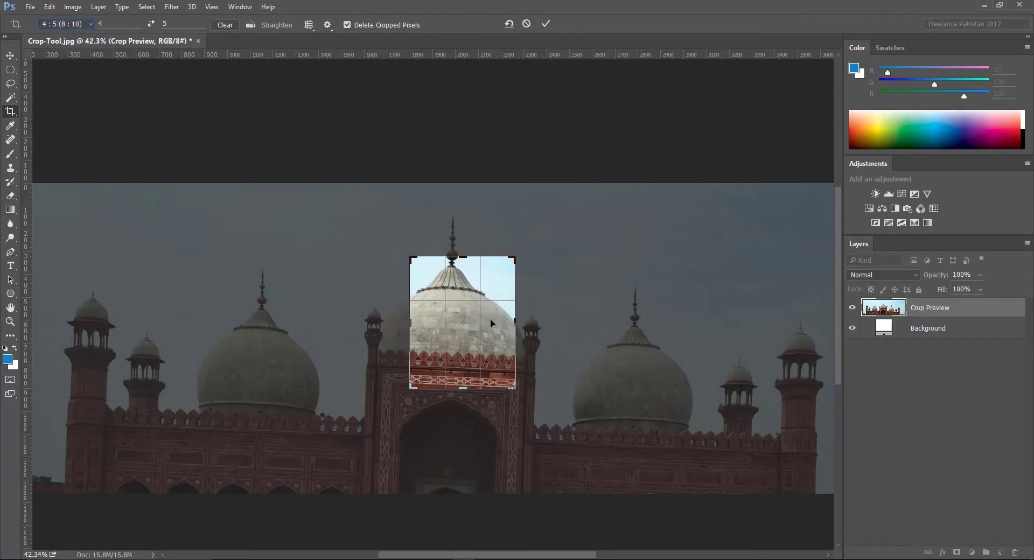
left_click_drag(489, 314, 498, 377)
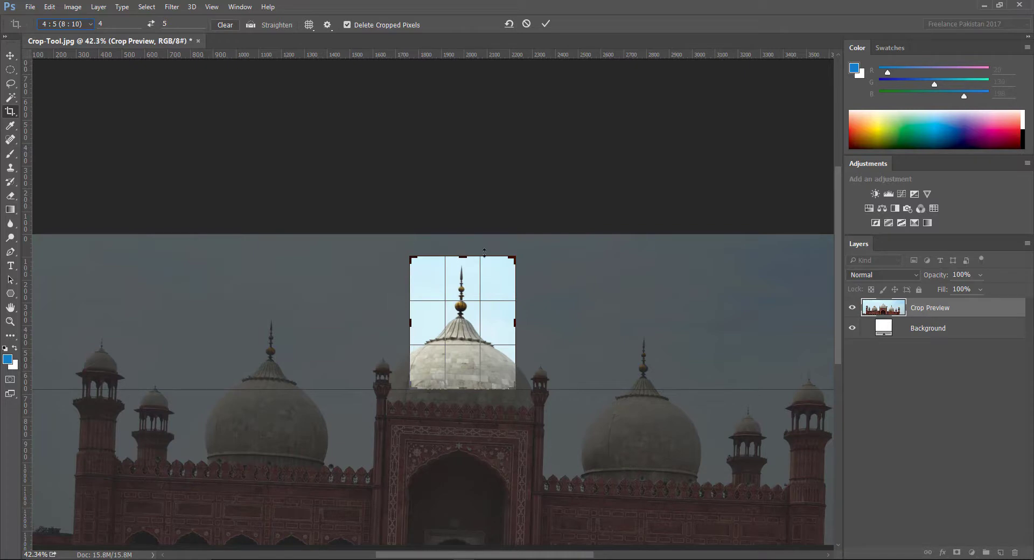
left_click(78, 29)
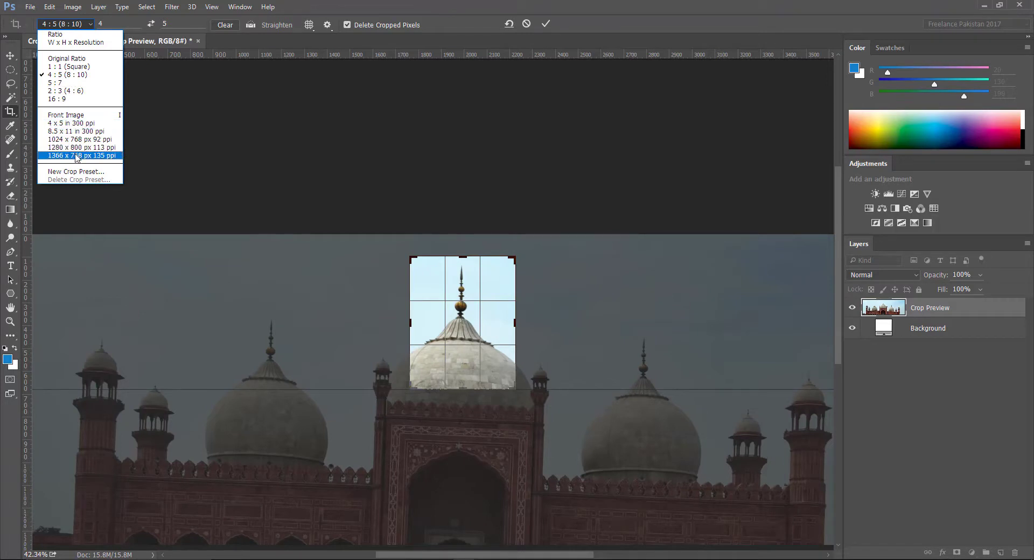
- Enter a crop ratio of 800 for width and 1000 for height
left_click(104, 24)
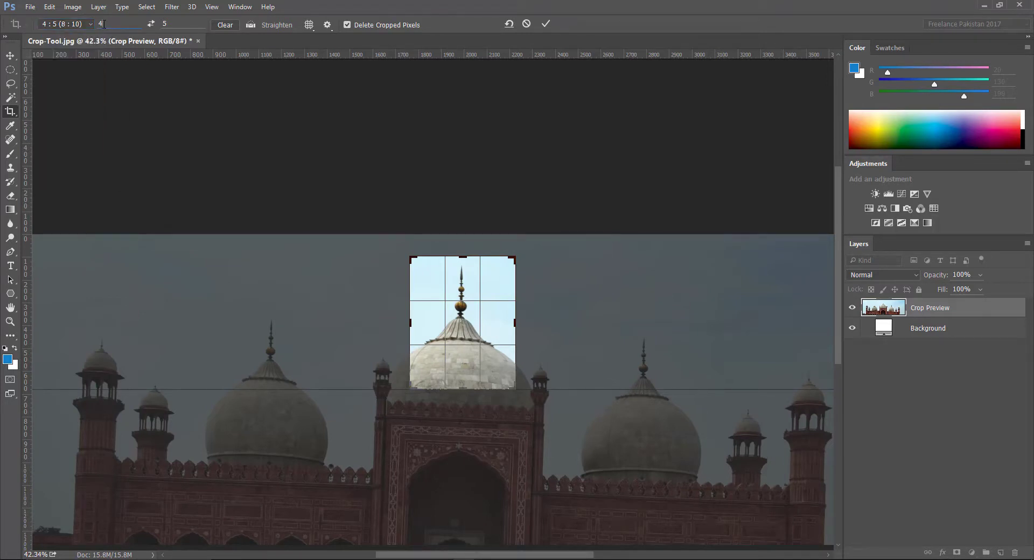
double_click(104, 24)
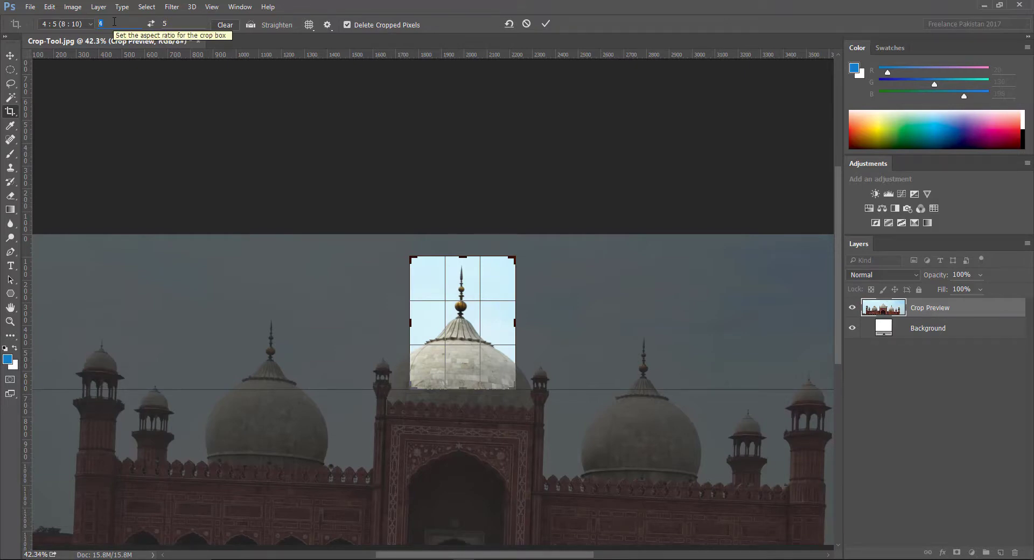
type("800")
key("Tab")
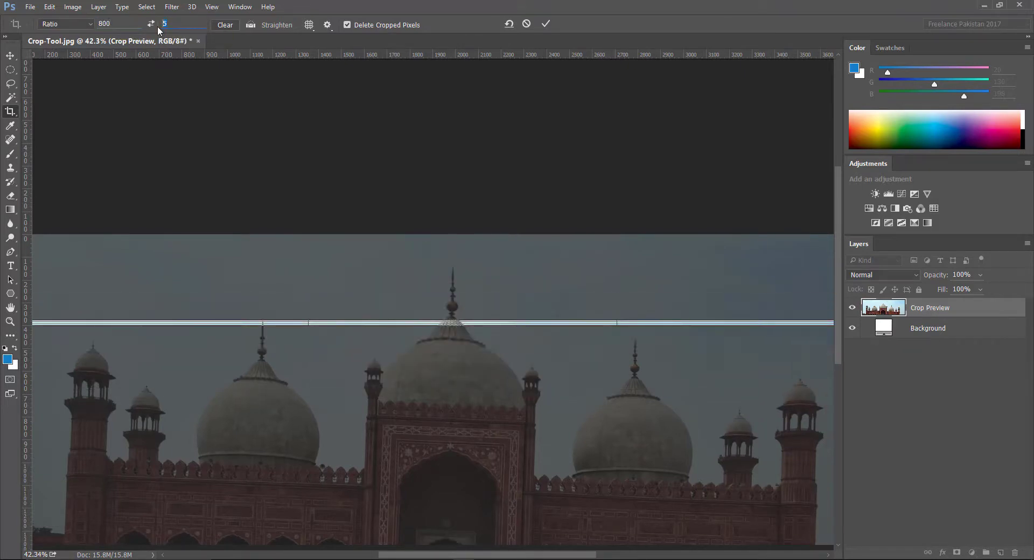
type("1000")
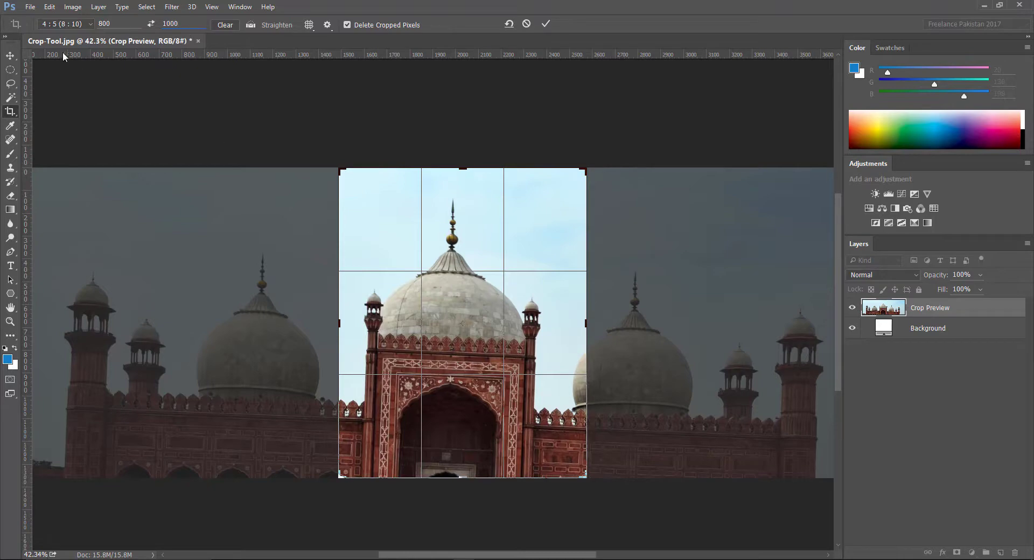
left_click(69, 25)
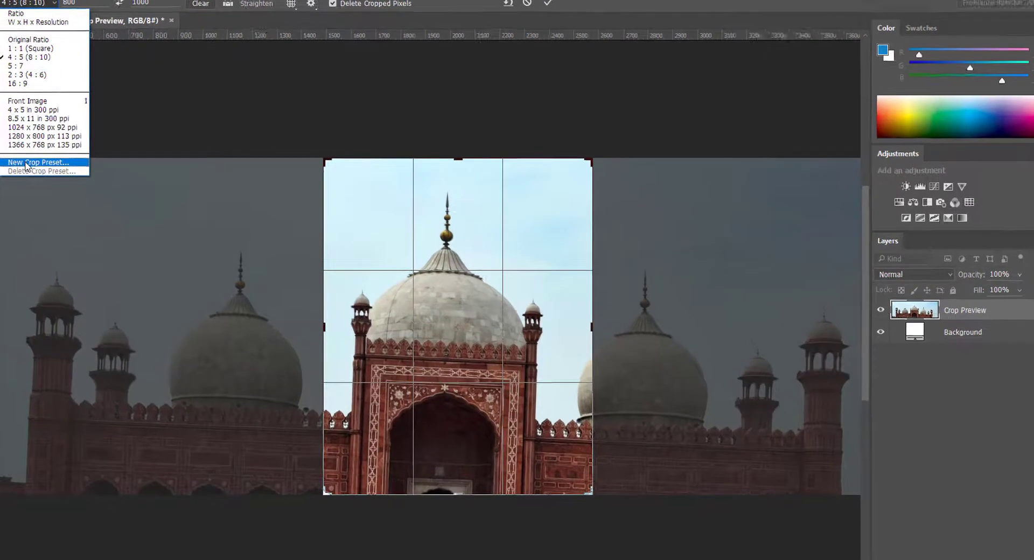
- Save the ratio as crop preset 'My Crop Preset 800 : 1000' and keep it selected
left_click(65, 171)
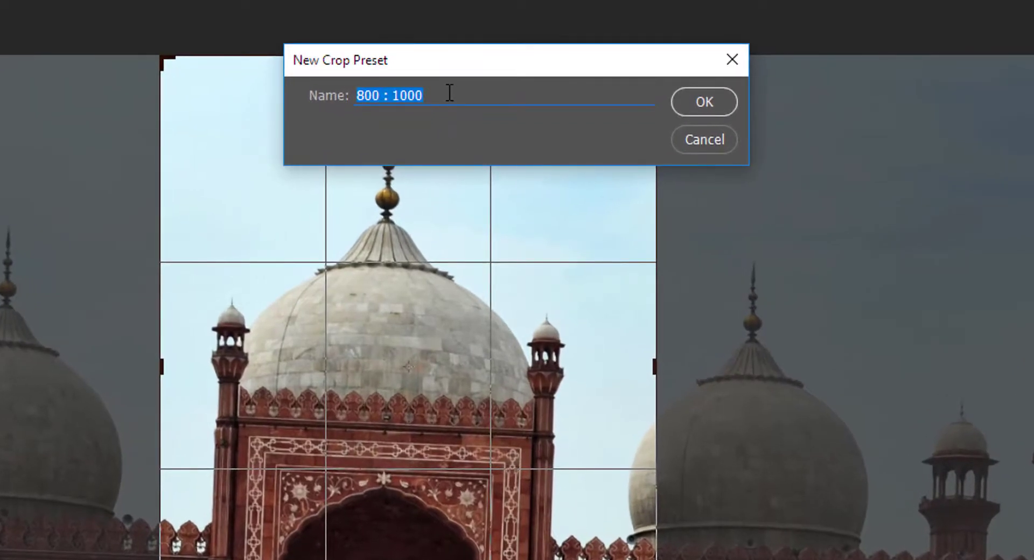
left_click(450, 92)
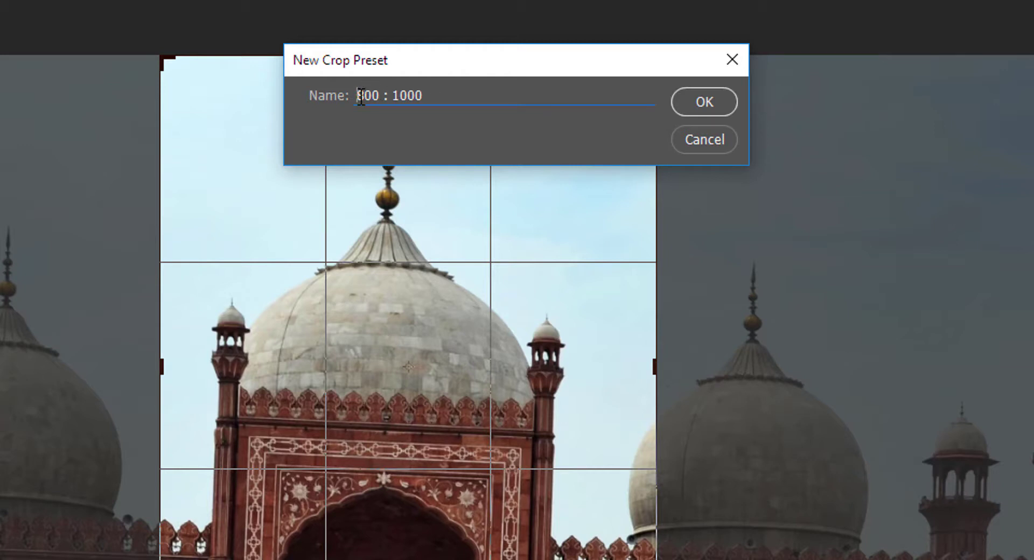
type("My Crop Pr")
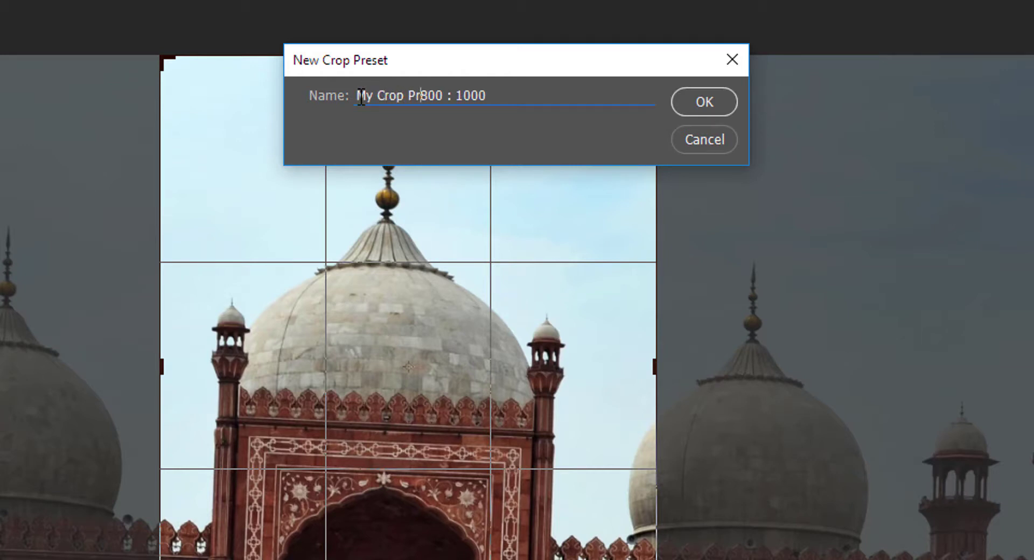
type("eset")
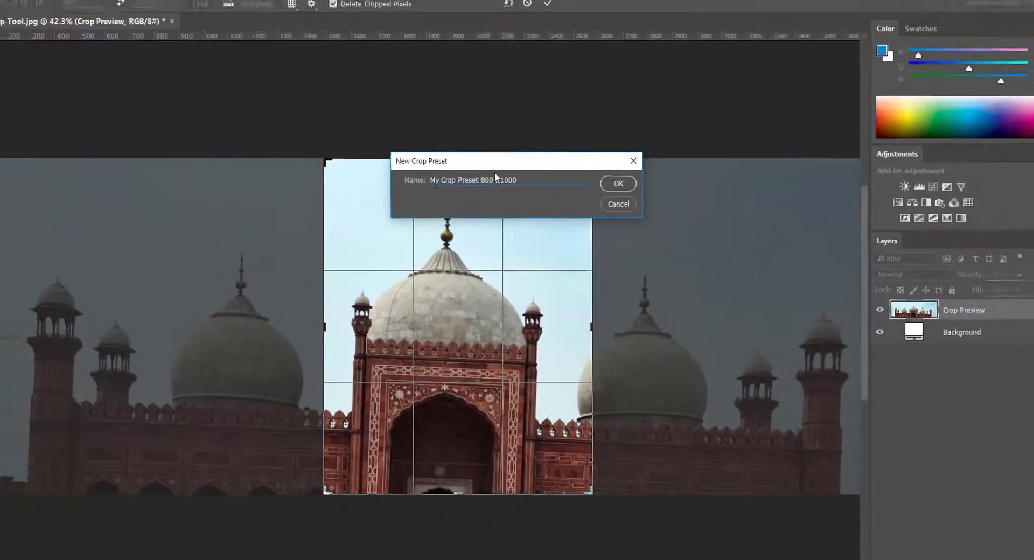
left_click(619, 183)
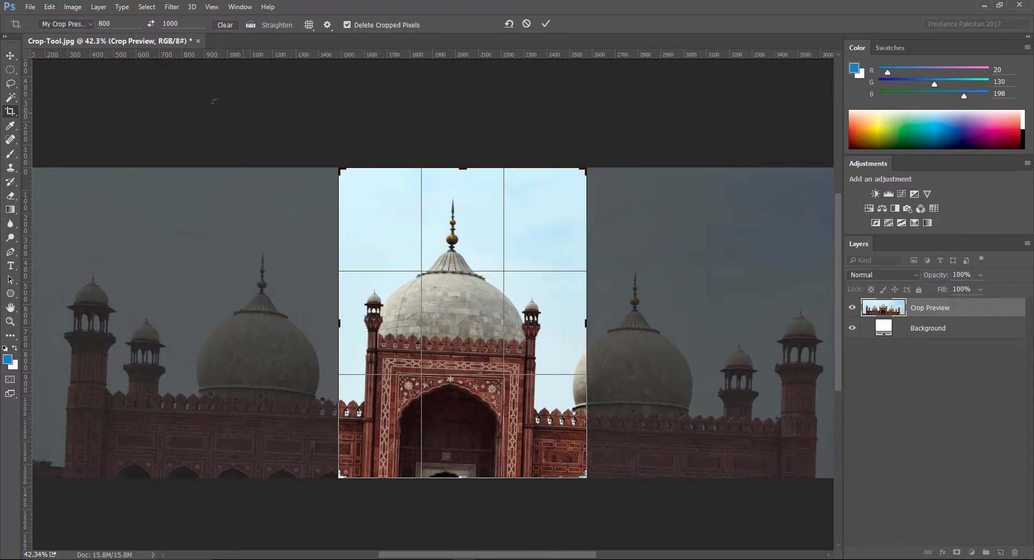
left_click(88, 25)
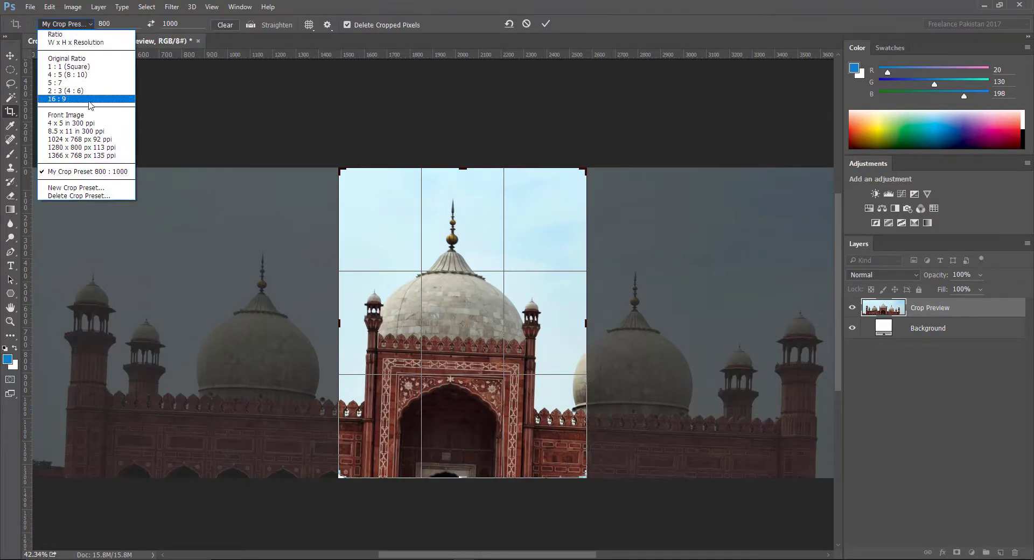
left_click(79, 172)
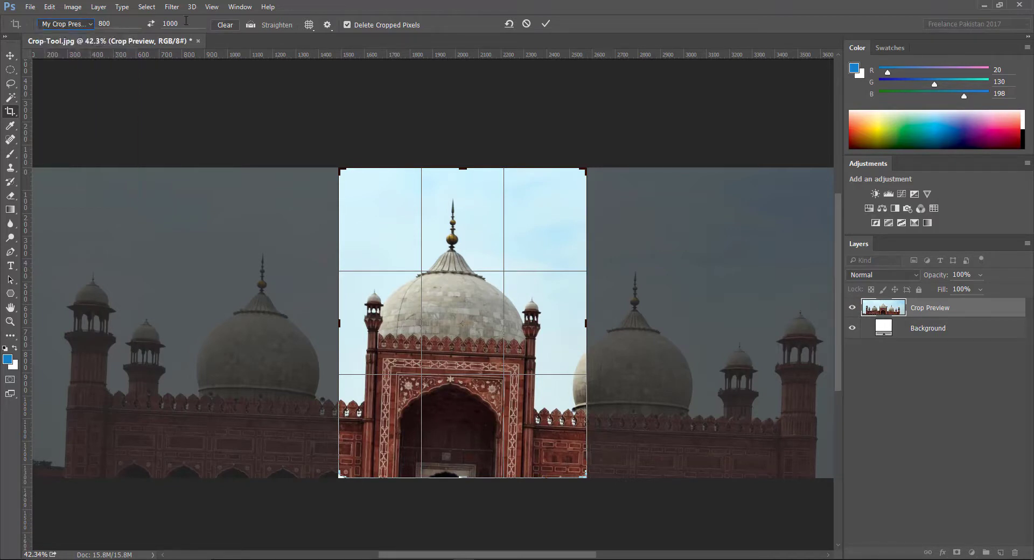
- Clear the crop ratio values, leaving the full mosque photo uncropped
left_click(224, 27)
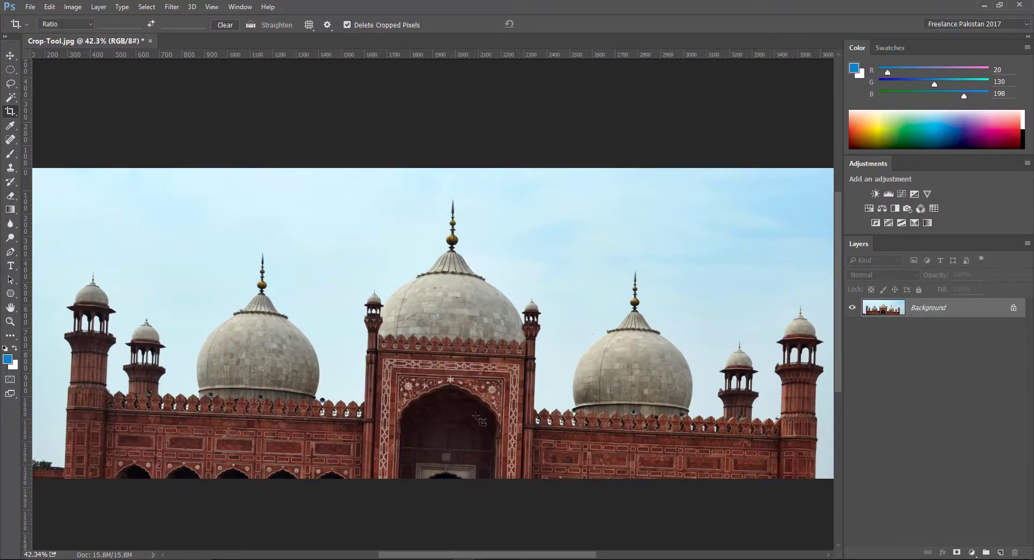
scroll(447, 392, "down", 2)
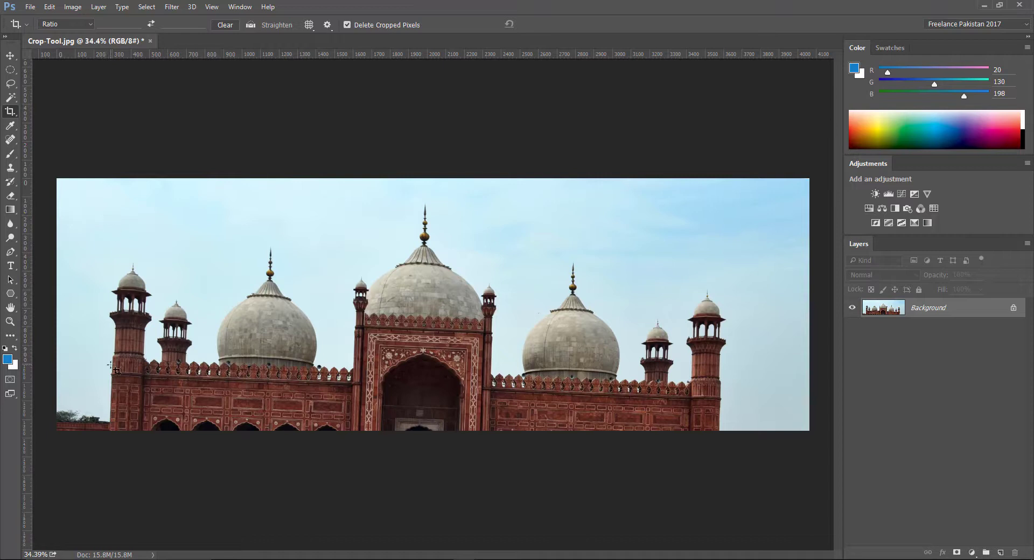
- Straighten the photo along the mosque wall to the right tower and commit the crop
left_click(250, 27)
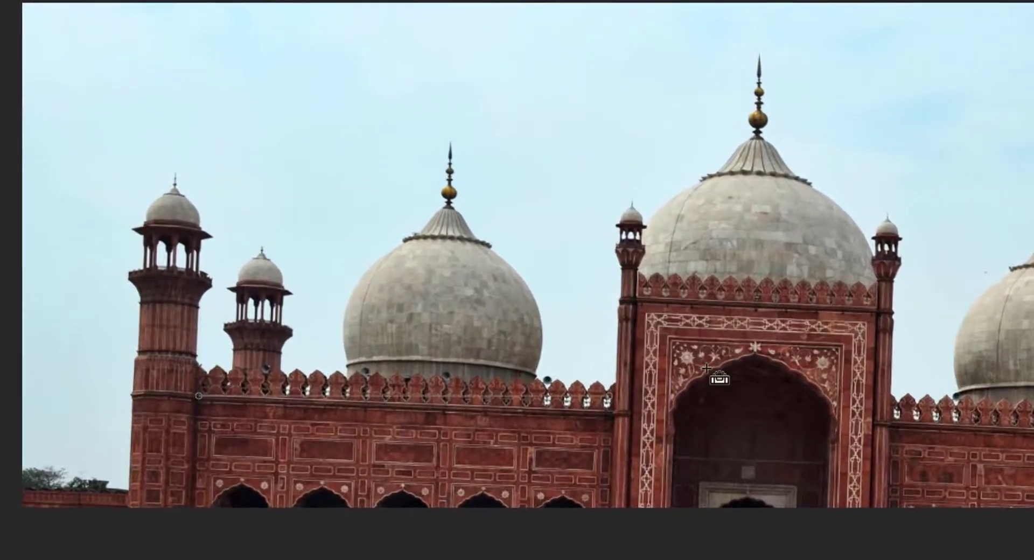
left_click_drag(706, 369, 421, 406)
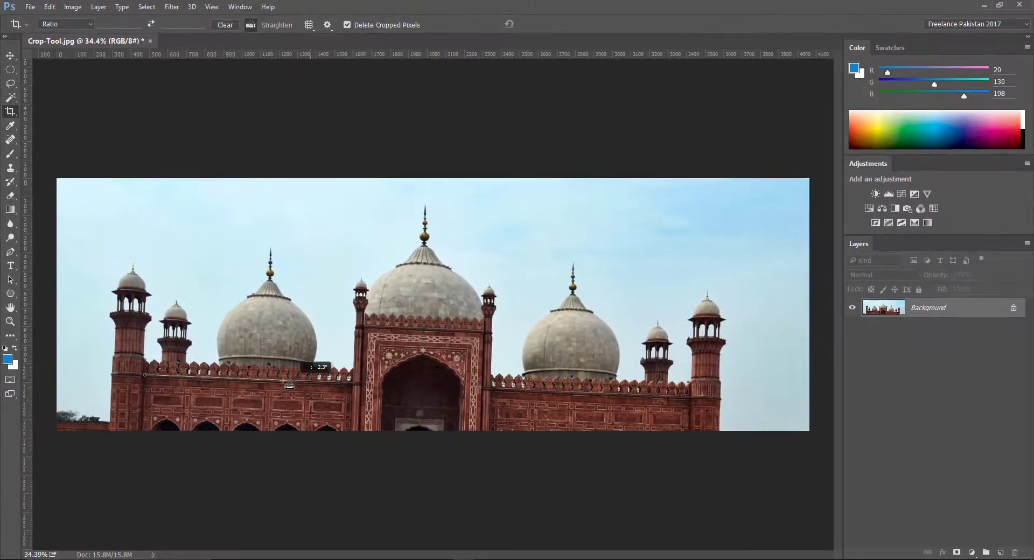
left_click_drag(289, 384, 691, 399)
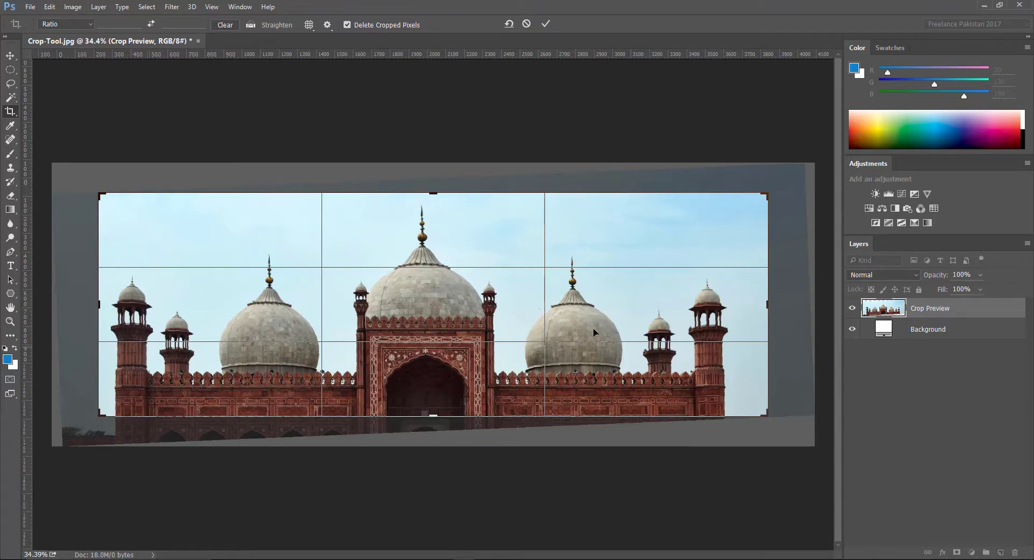
left_click(546, 25)
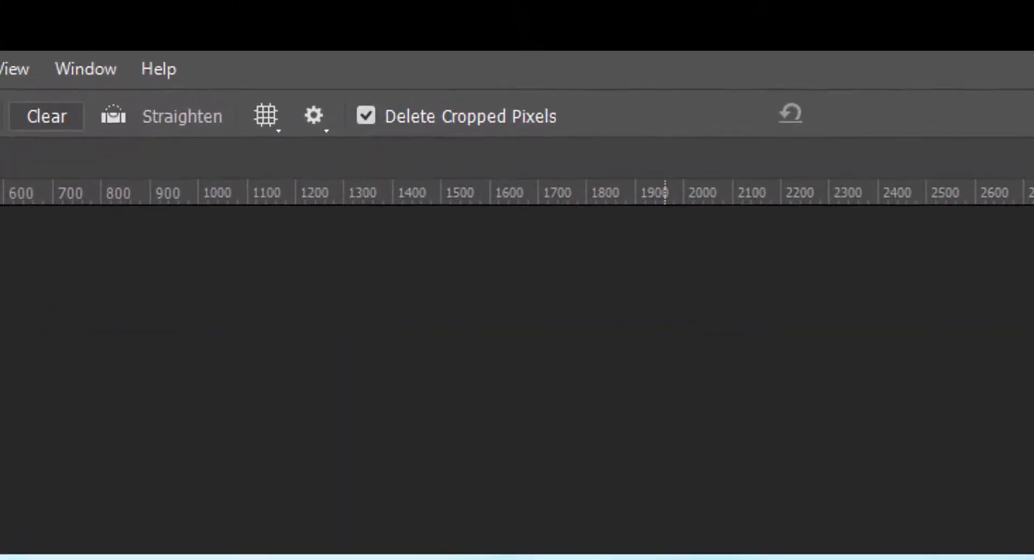
- Glance at the overlay options, then start a new crop box over the mosque photo
left_click(266, 120)
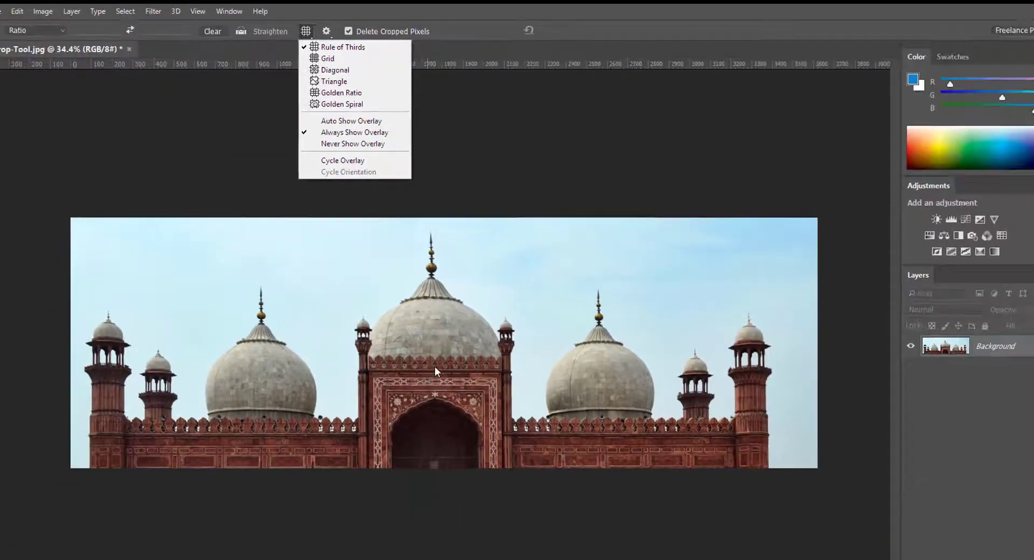
left_click(431, 315)
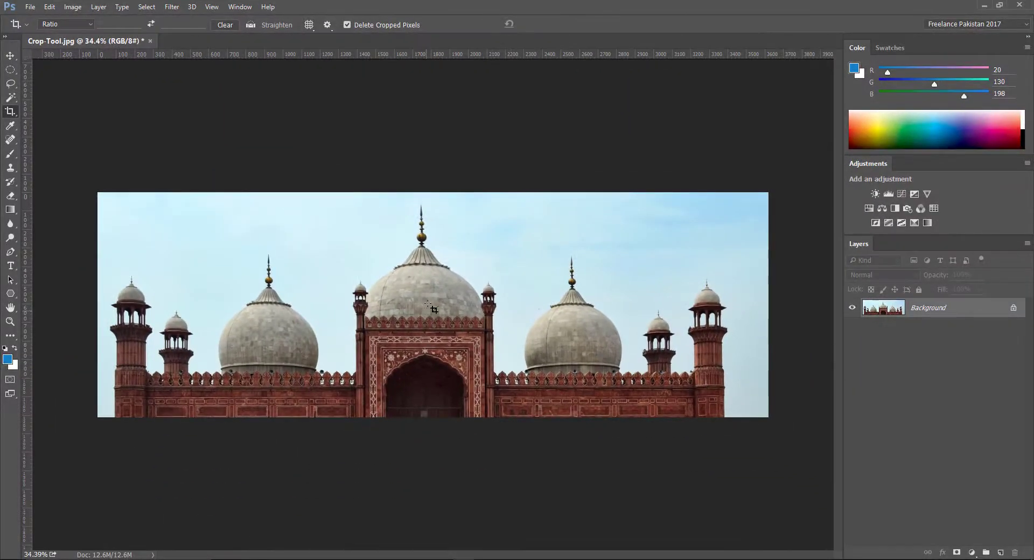
left_click(434, 303)
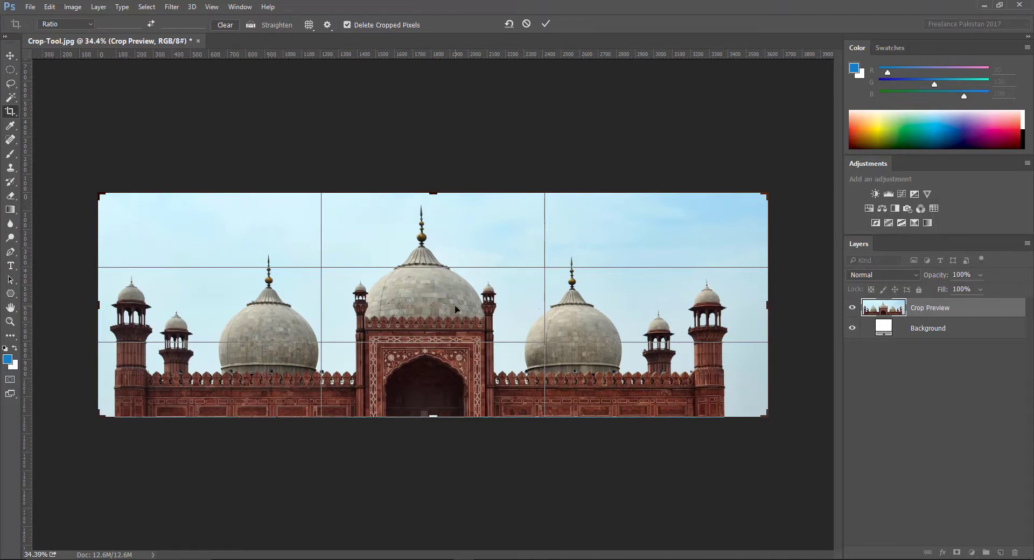
- Slide the photo left, right and down inside the crop frame, then cancel the crop
left_click_drag(454, 306, 355, 306)
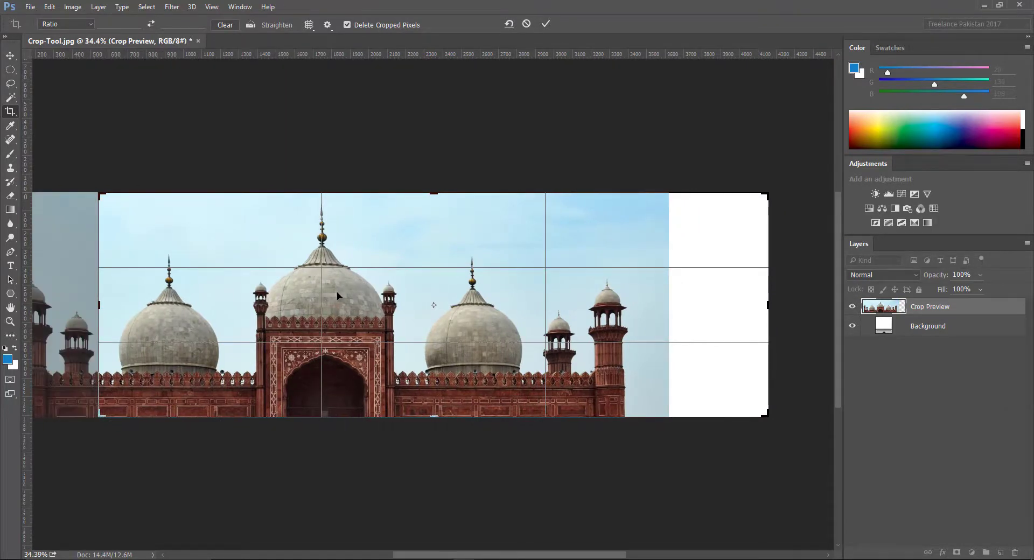
left_click_drag(338, 292, 450, 291)
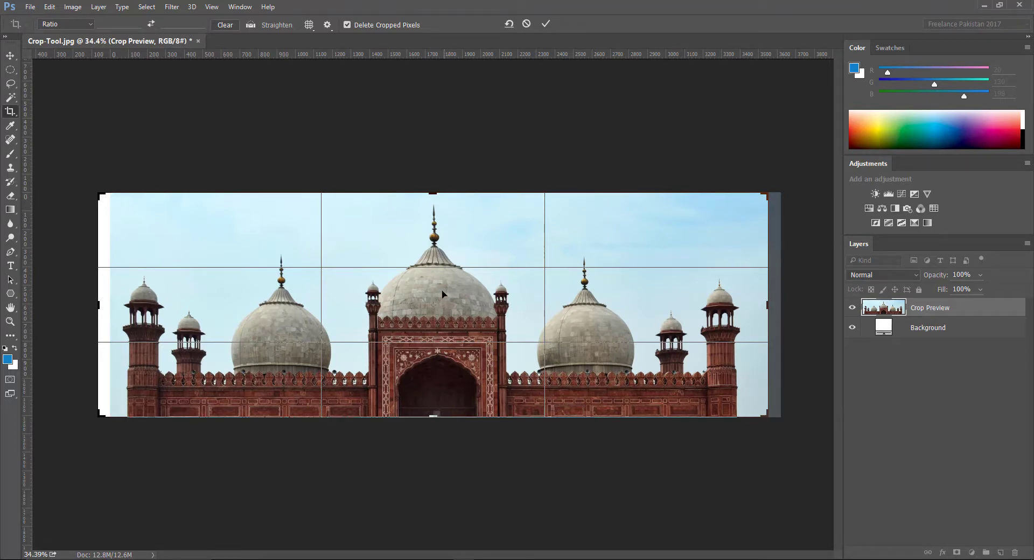
mouse_move(450, 291)
left_mouse_down()
mouse_move(539, 328)
mouse_move(471, 314)
mouse_move(439, 289)
left_mouse_up()
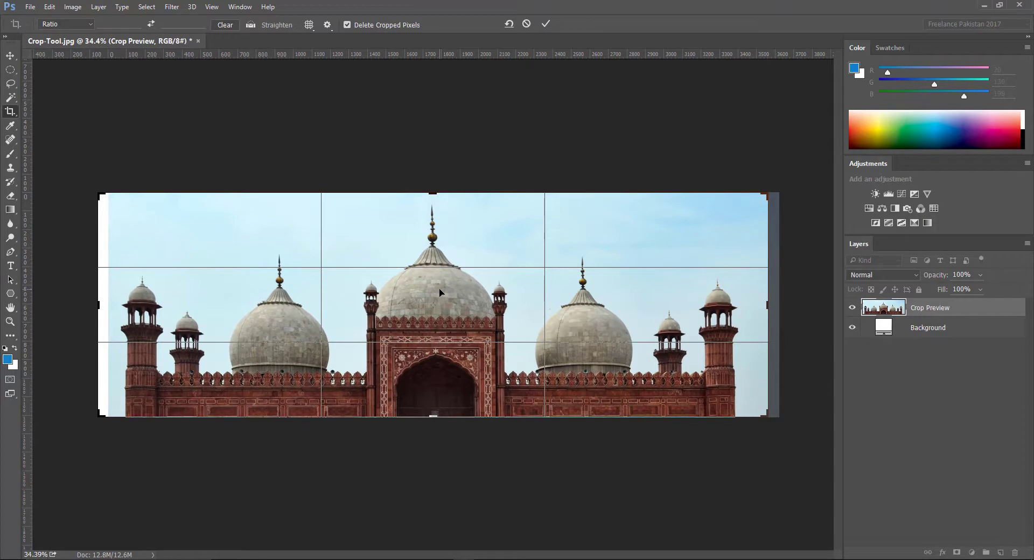
mouse_move(439, 289)
left_mouse_down()
mouse_move(549, 291)
mouse_move(415, 315)
mouse_move(336, 279)
mouse_move(441, 294)
mouse_move(419, 296)
mouse_move(429, 297)
left_mouse_up()
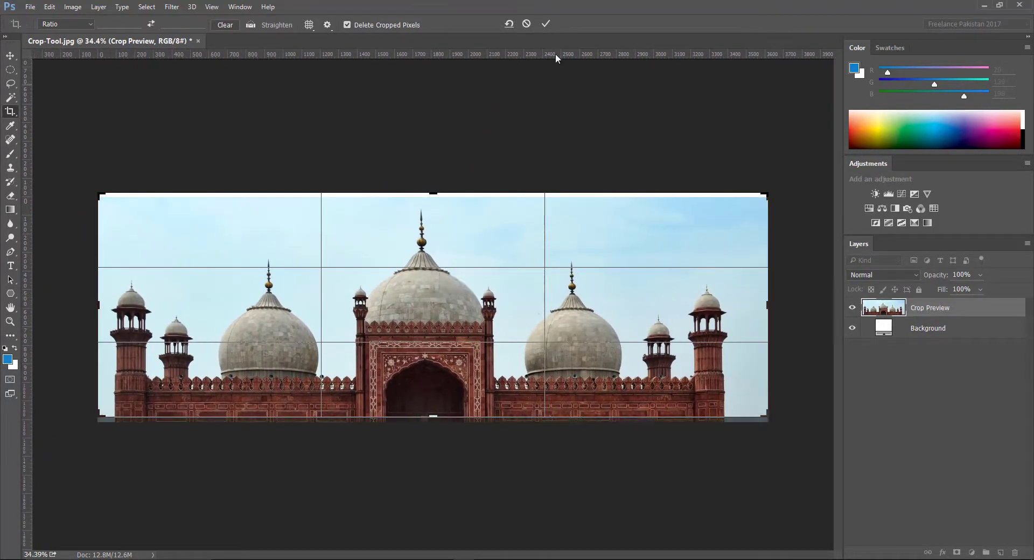
left_click(526, 24)
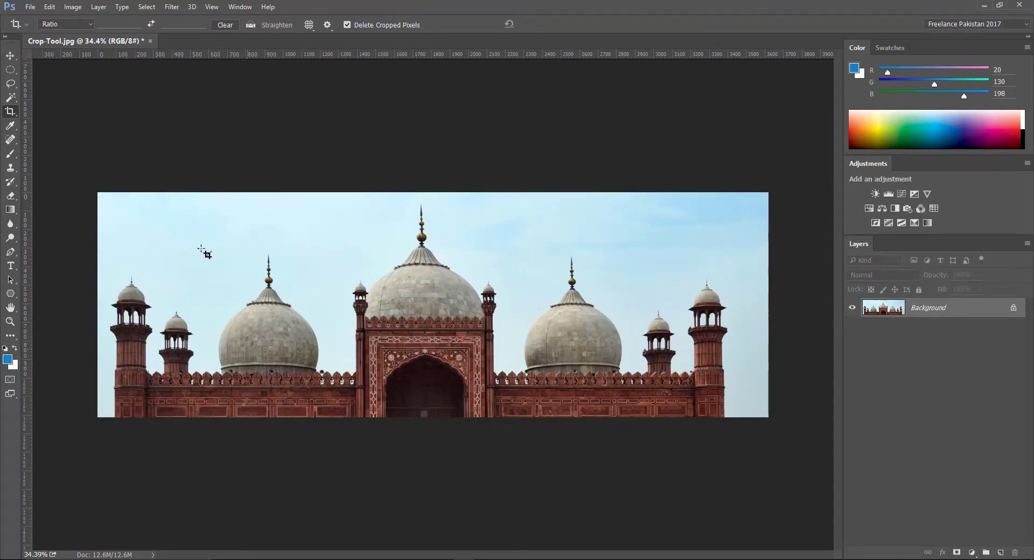
- Start a new crop box and show the Grid overlay on it
left_click(308, 28)
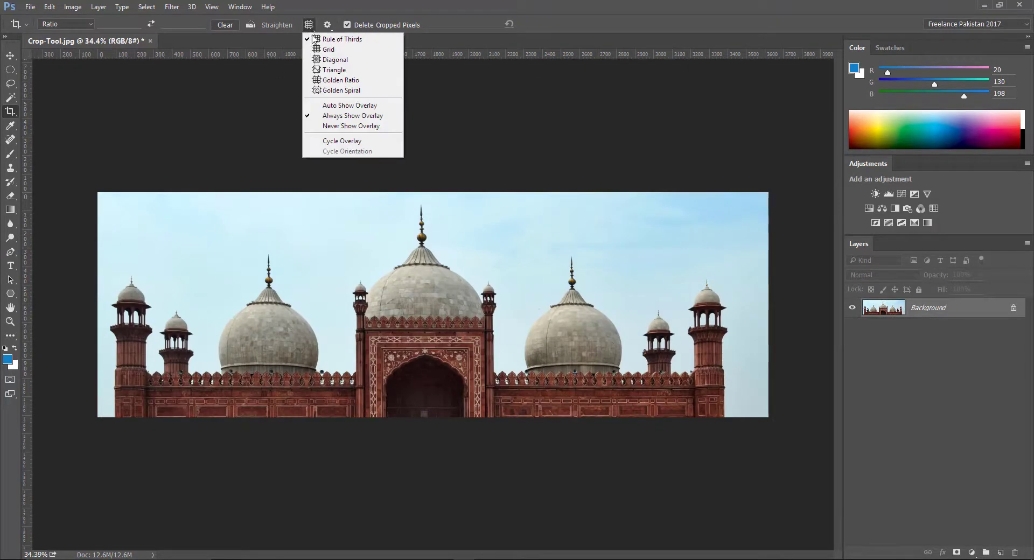
left_click(415, 302)
left_click(415, 302)
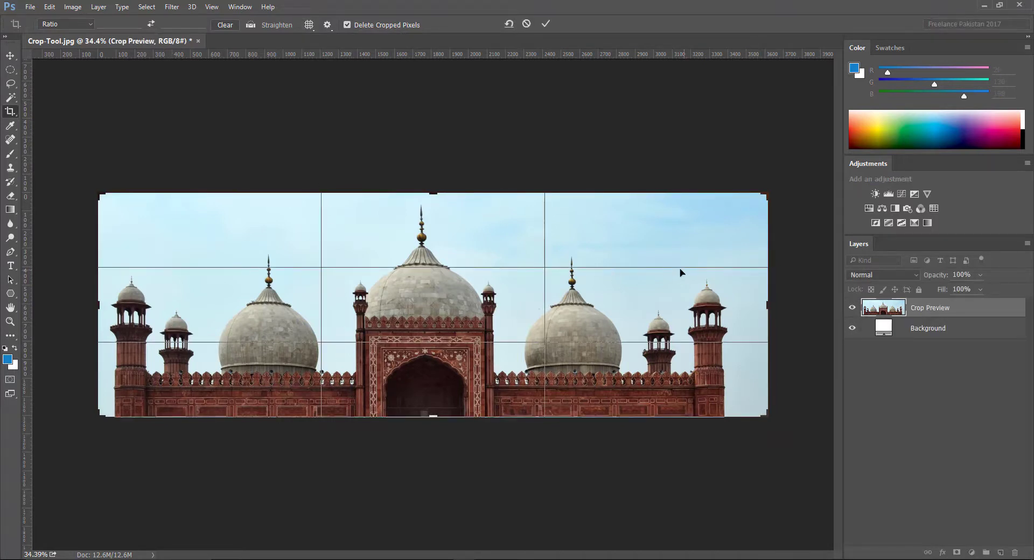
left_click(308, 25)
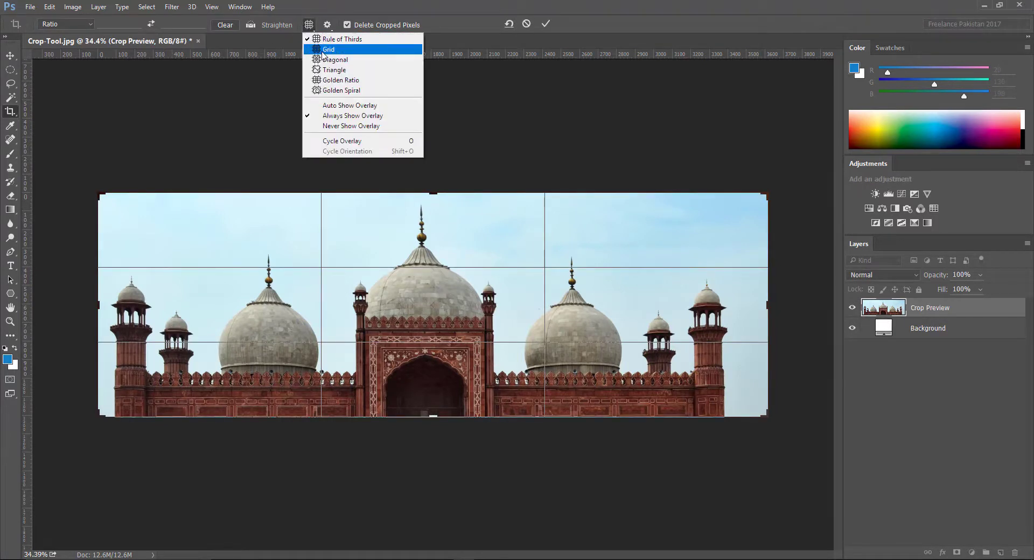
left_click(326, 50)
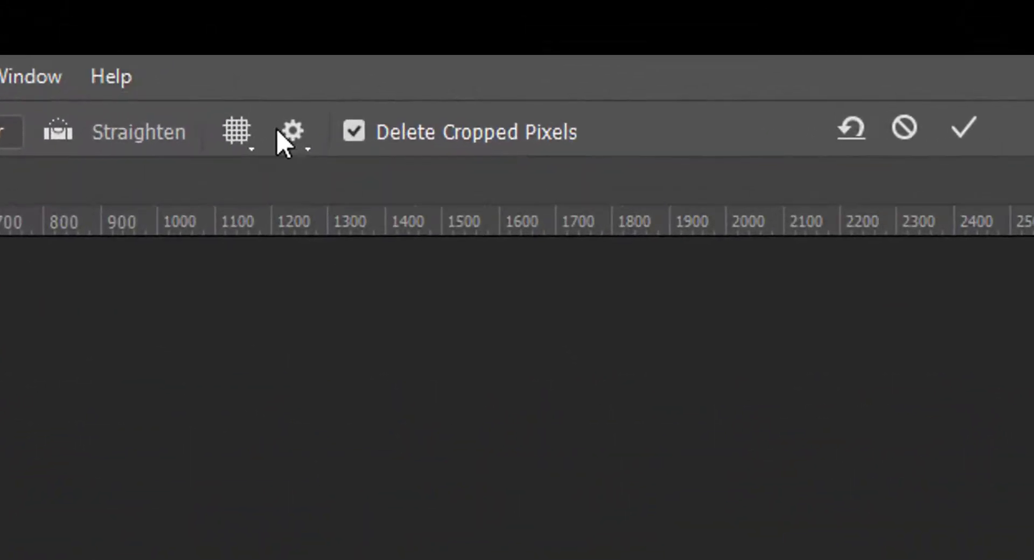
- Switch the crop overlay through Triangle, Golden Ratio and Golden Spiral
left_click(236, 131)
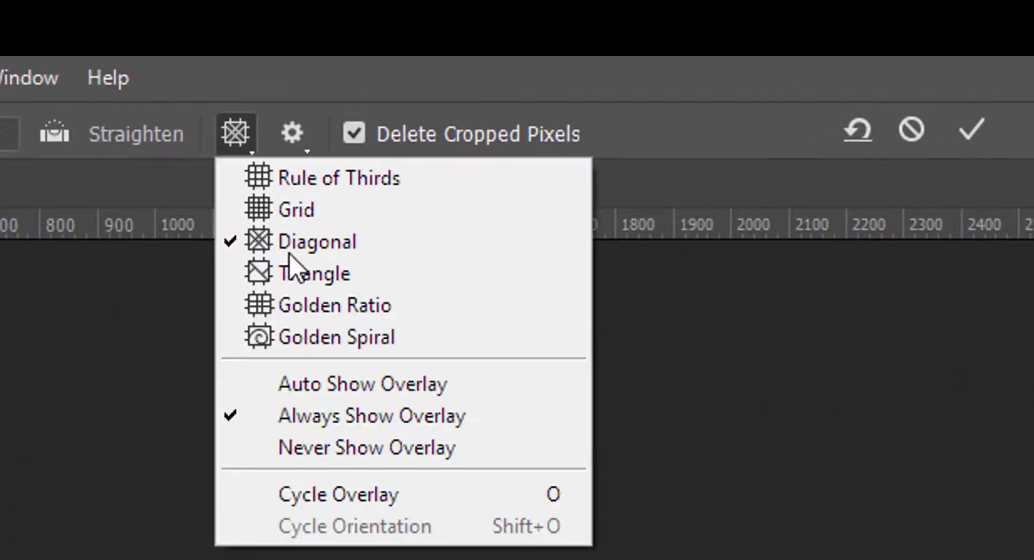
left_click(300, 272)
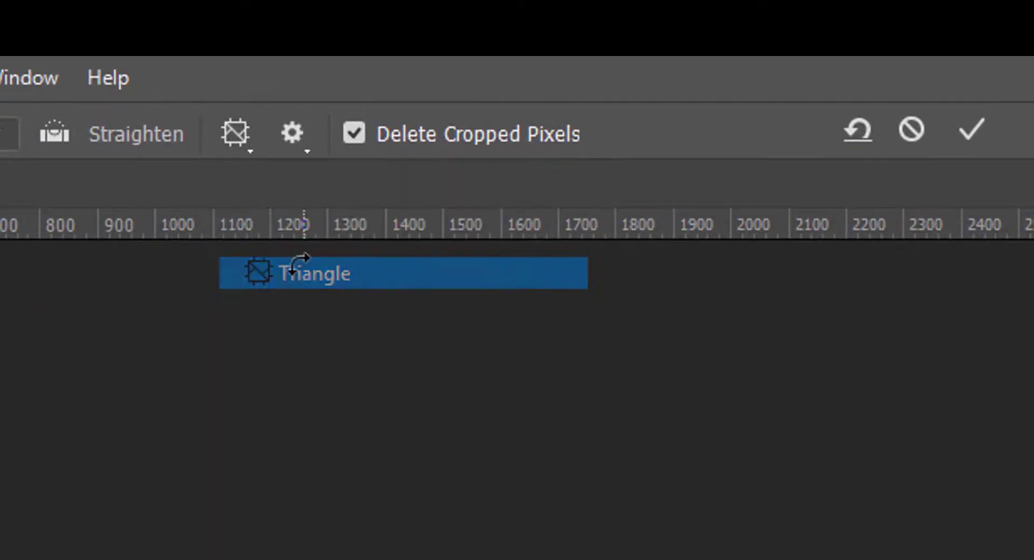
left_click(240, 137)
left_click(277, 304)
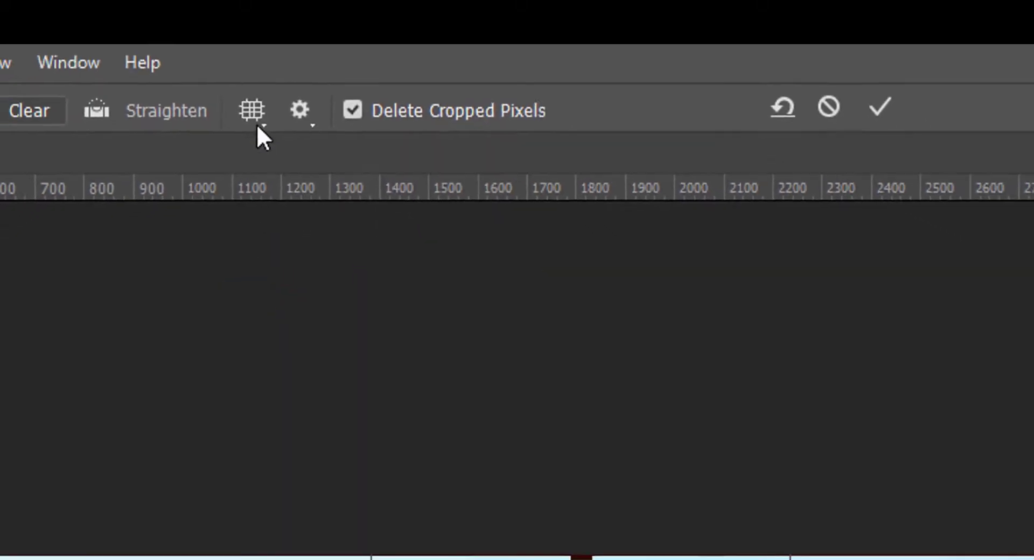
left_click(237, 131)
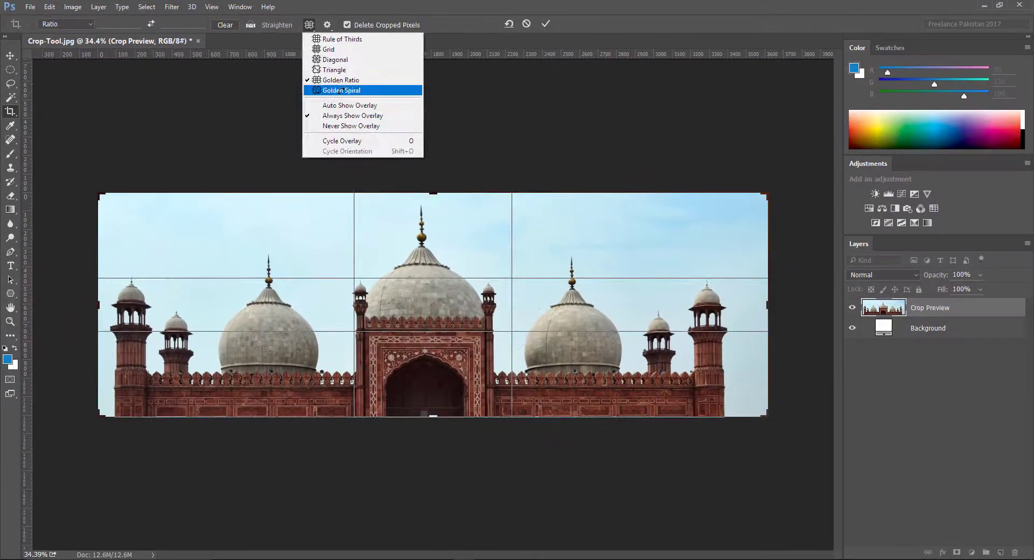
left_click(341, 90)
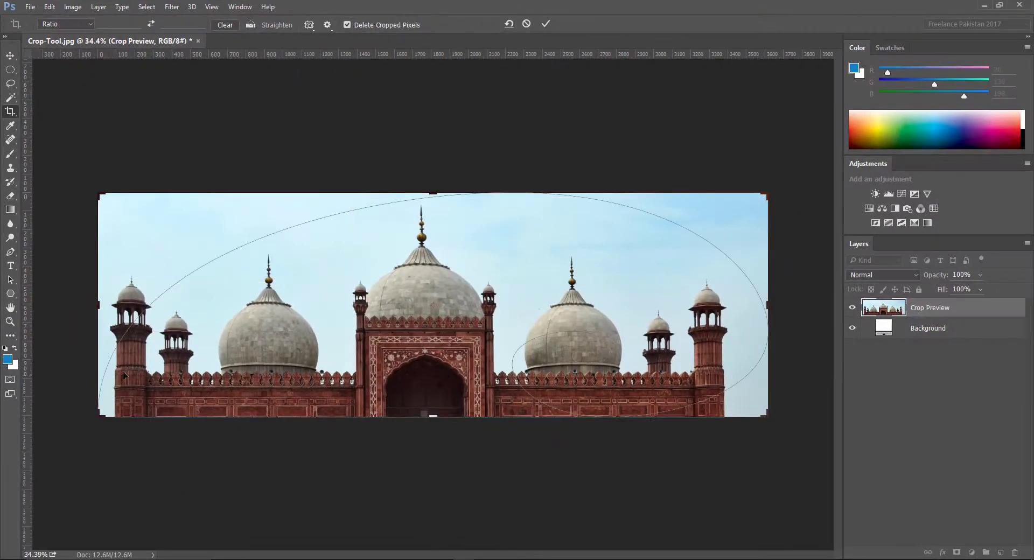
left_click(311, 26)
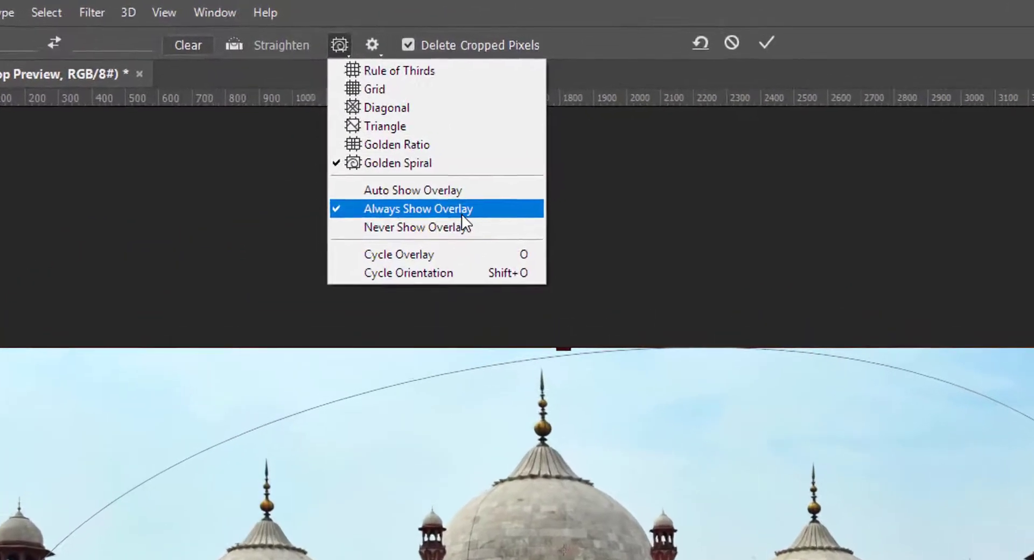
- Cycle the overlay back to Rule of Thirds, then hide the overlay entirely
left_click(721, 496)
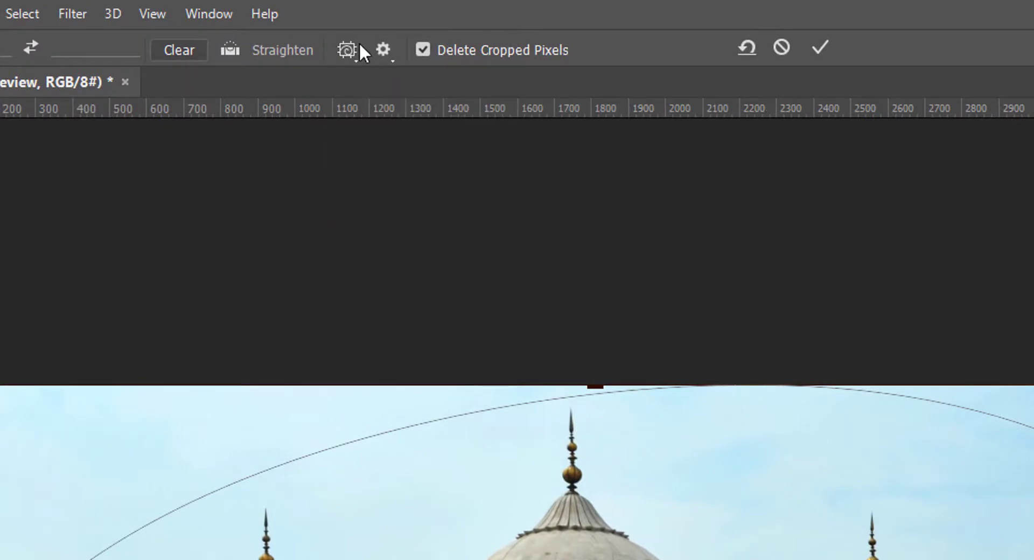
left_click(348, 50)
key("o")
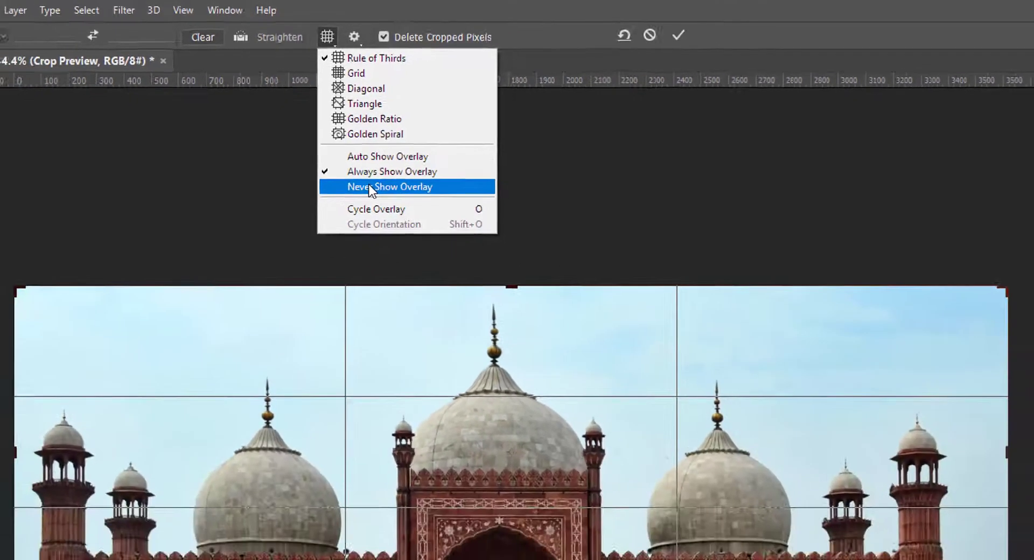
left_click(370, 187)
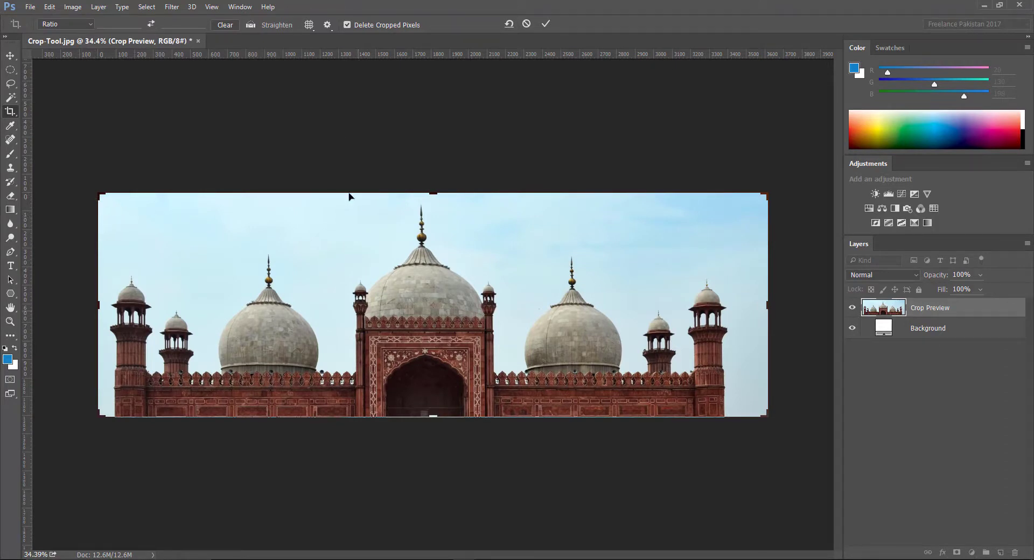
- Set the overlay to show only while adjusting, and nudge the crop's left edge
left_click(310, 25)
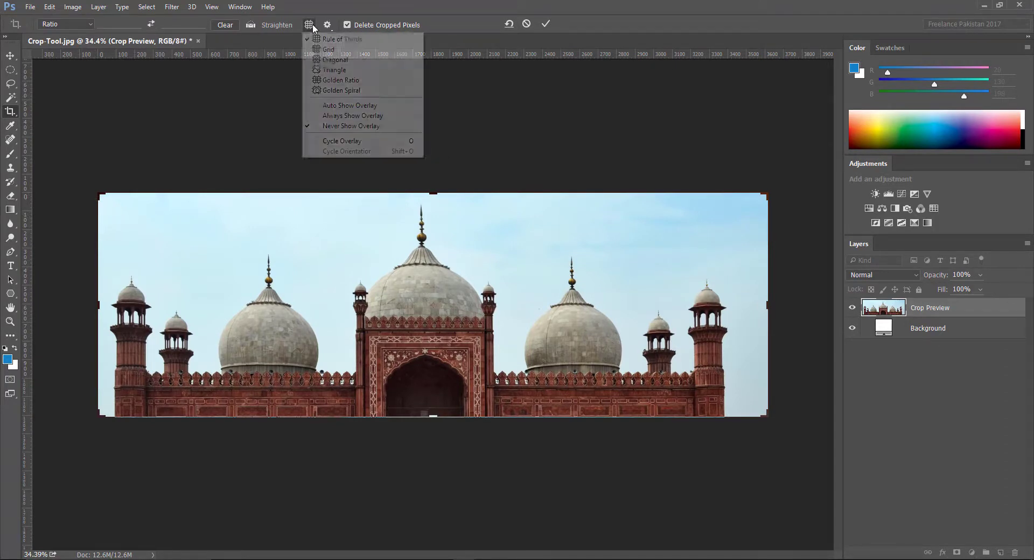
left_click(322, 106)
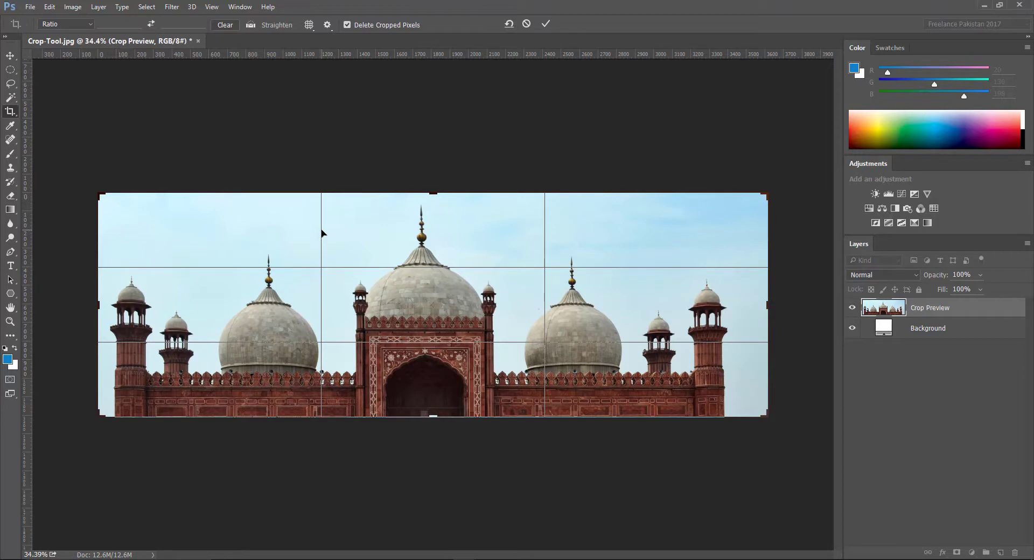
mouse_move(97, 305)
left_mouse_down()
mouse_move(237, 306)
mouse_move(94, 306)
mouse_move(275, 319)
mouse_move(97, 317)
left_mouse_up()
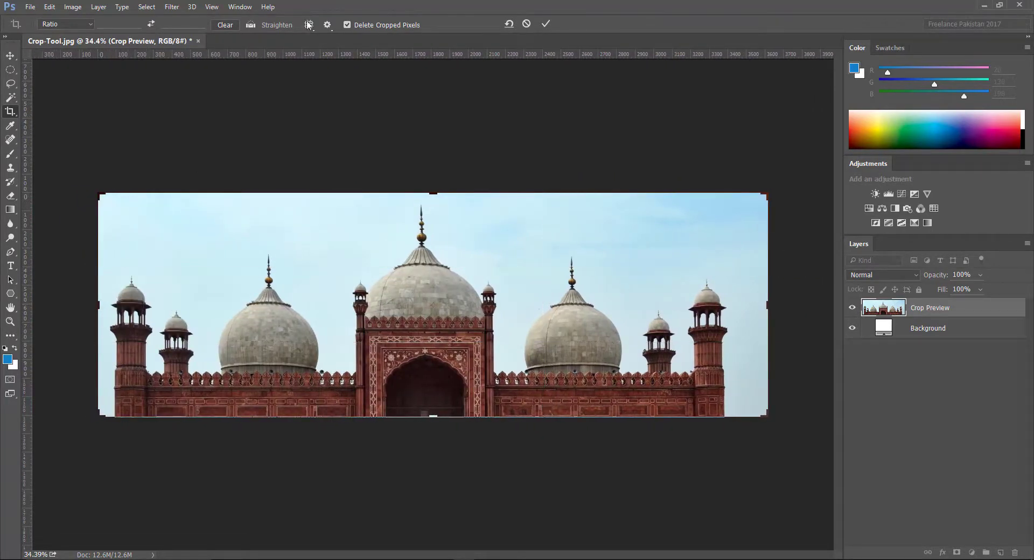
left_click(308, 26)
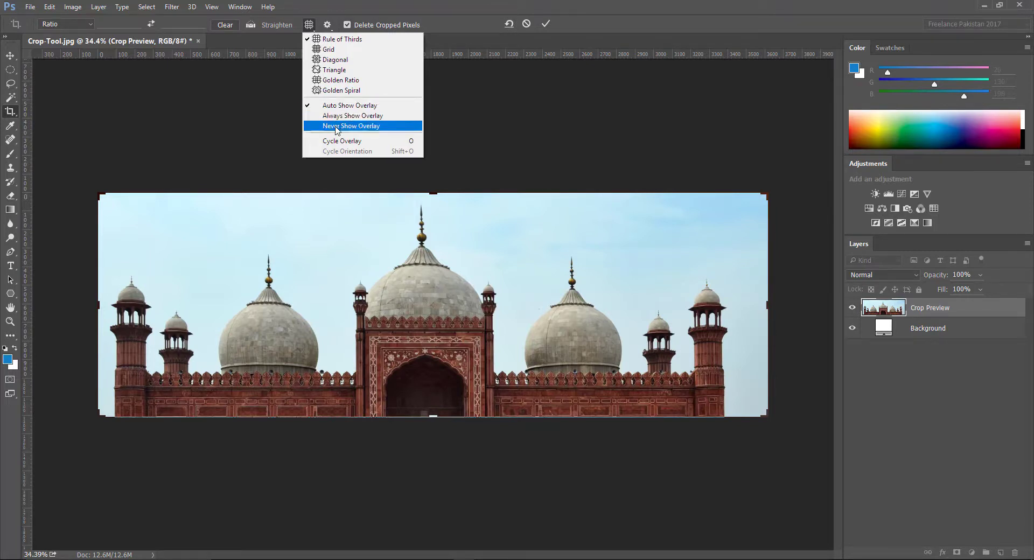
- Turn off Use Classic Mode, pull the crop's left edge inward and reposition the photo
left_click(327, 25)
left_click(311, 40)
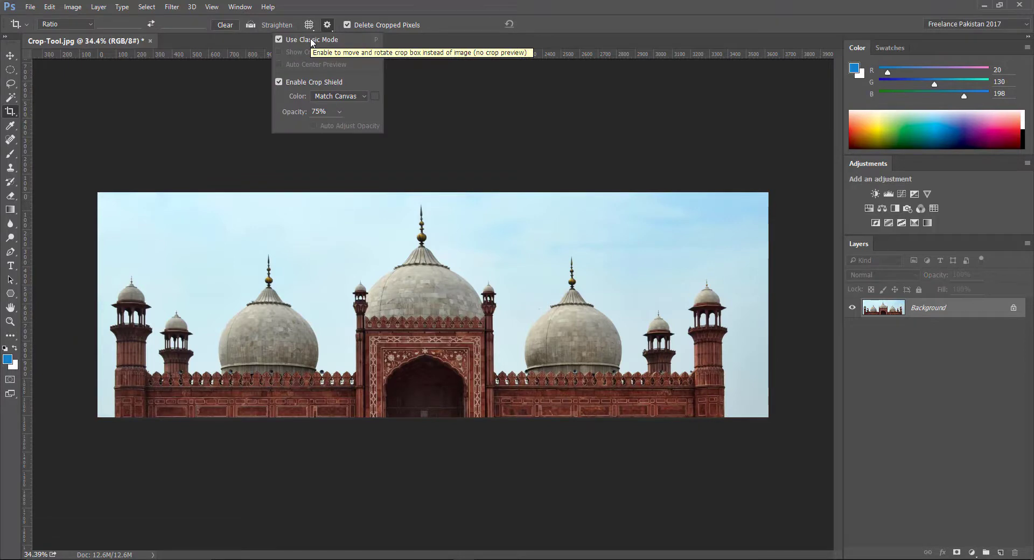
left_click(279, 39)
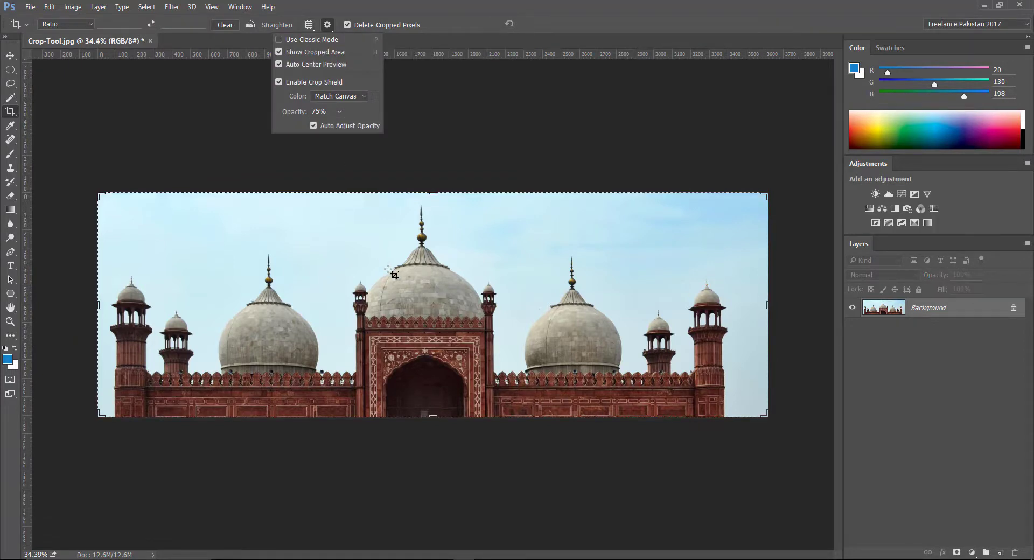
left_click_drag(100, 305, 247, 305)
left_click_drag(330, 328, 423, 329)
- Turn classic mode back on, draw and adjust a new crop box, then cancel it
left_click(546, 24)
left_click(327, 25)
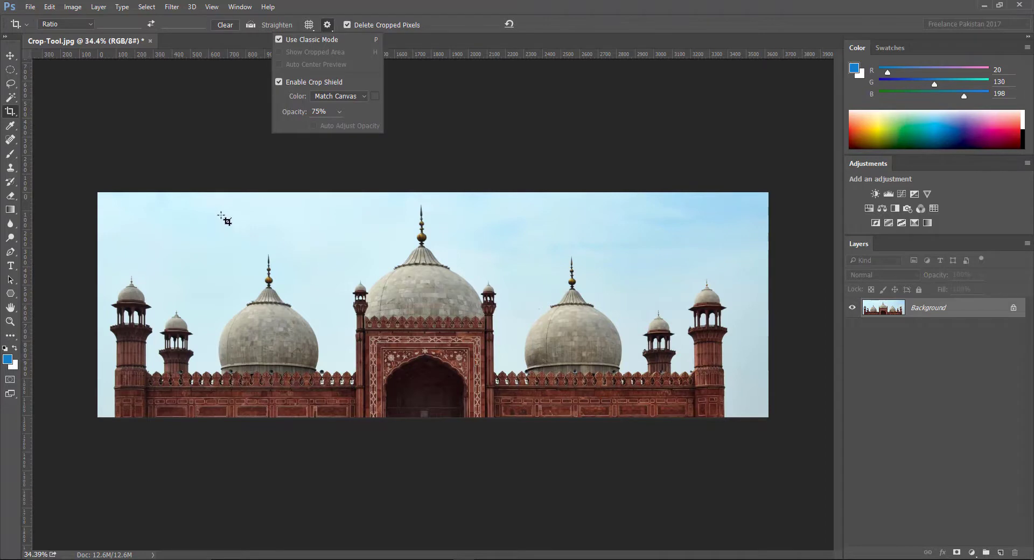
left_click_drag(221, 216, 612, 392)
left_click_drag(474, 315, 474, 291)
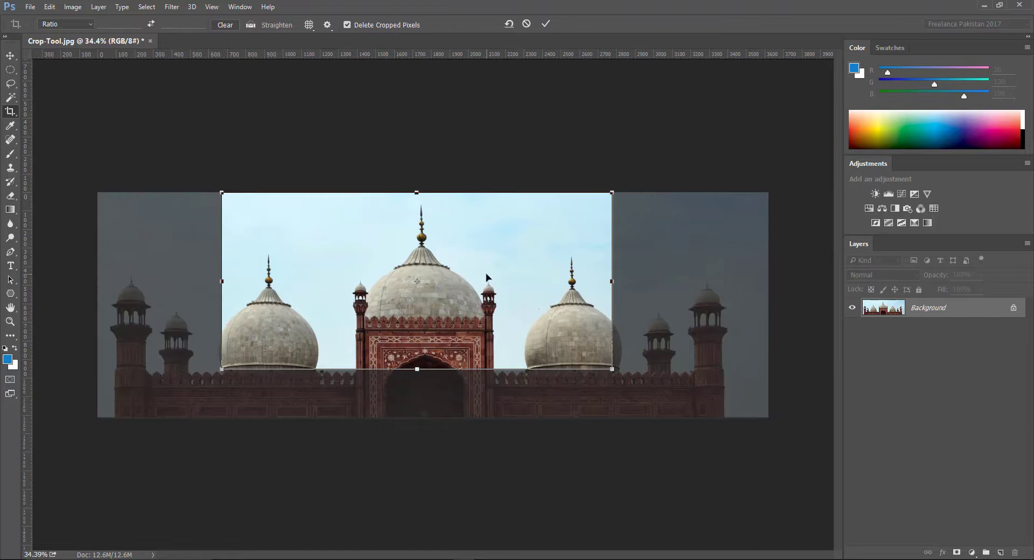
left_click_drag(500, 261, 516, 277)
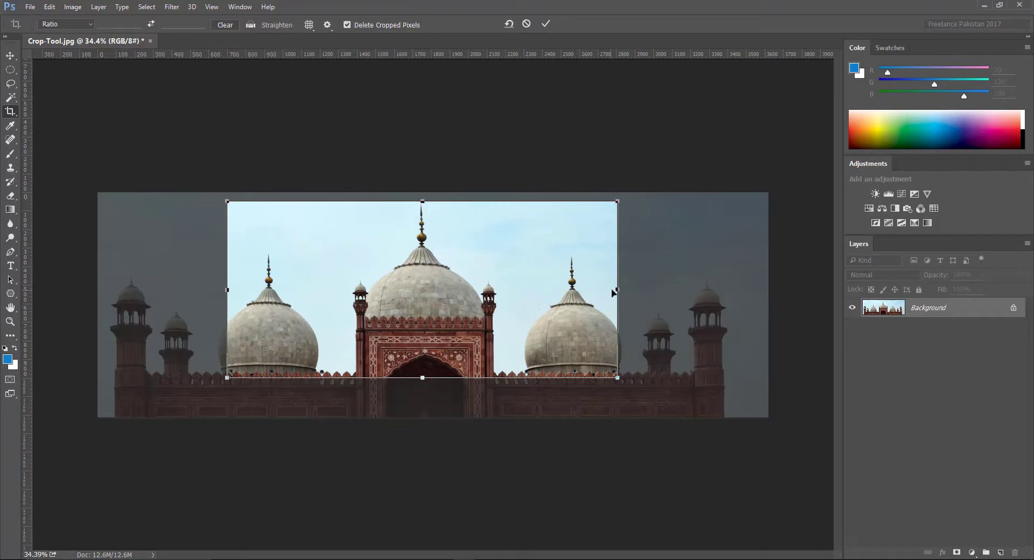
left_click_drag(618, 289, 632, 290)
left_click_drag(220, 293, 208, 291)
left_click_drag(420, 202, 420, 192)
left_click(527, 23)
left_click(327, 25)
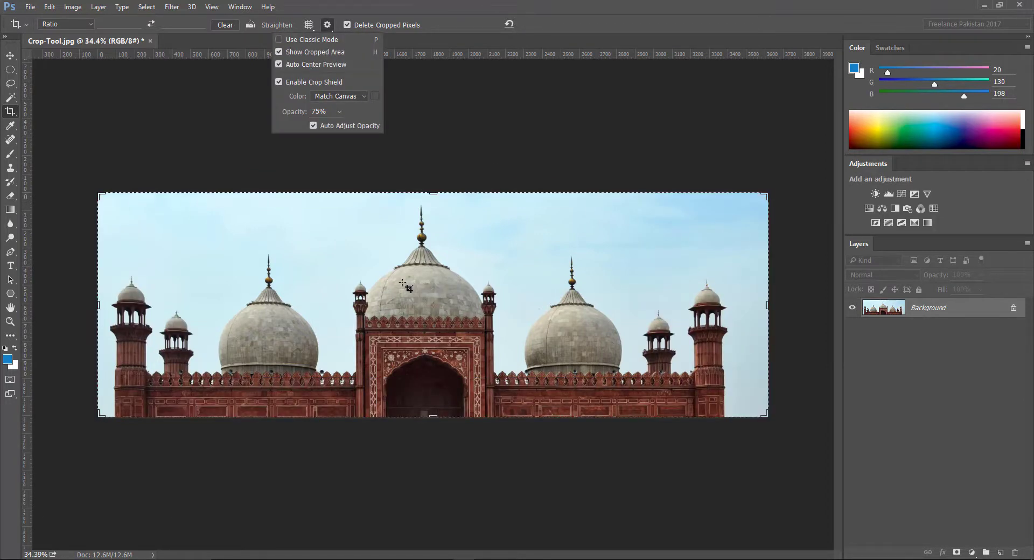
- Draw a crop box over the image centre, turn off Auto Center Preview, and cancel
left_click_drag(303, 245, 561, 390)
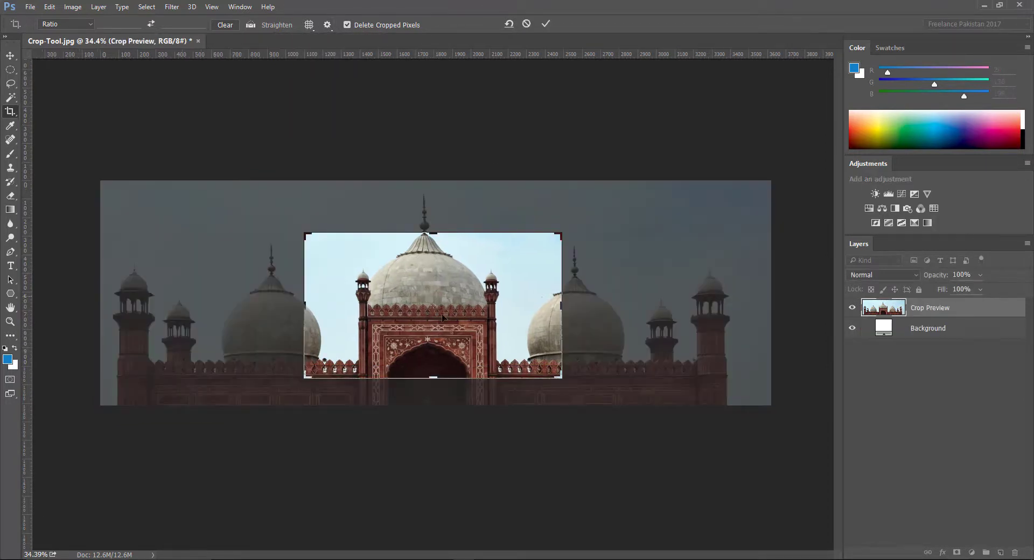
left_click(327, 25)
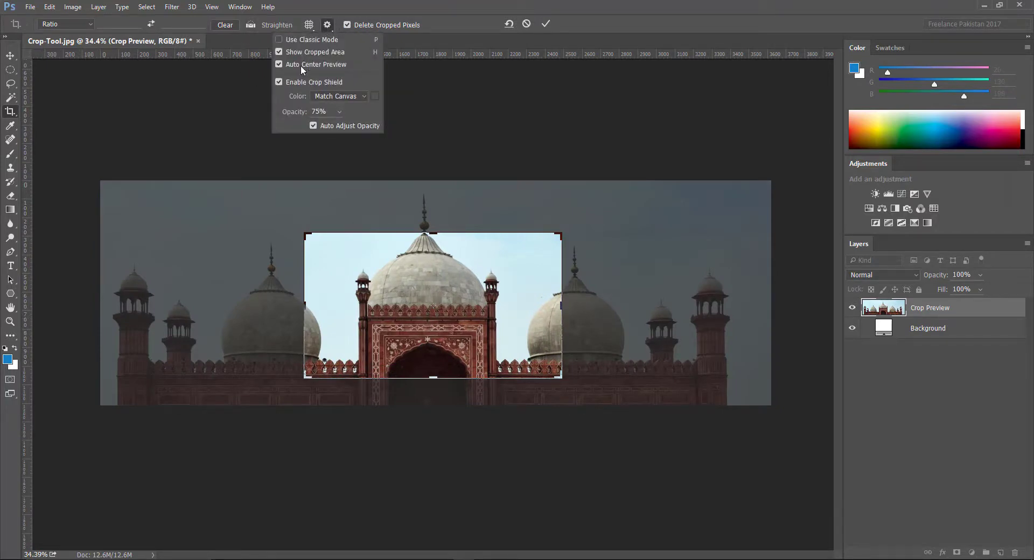
left_click(316, 64)
key("Escape")
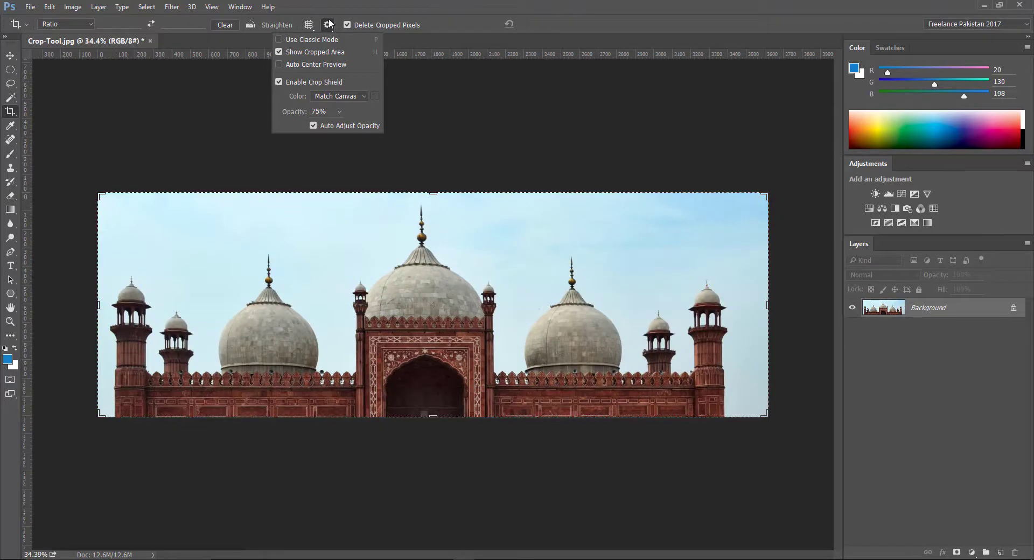
- With the crop shield off, frame a smaller crop, then re-enable the shield and slide the photo
left_click(279, 82)
left_click_drag(208, 269, 233, 207)
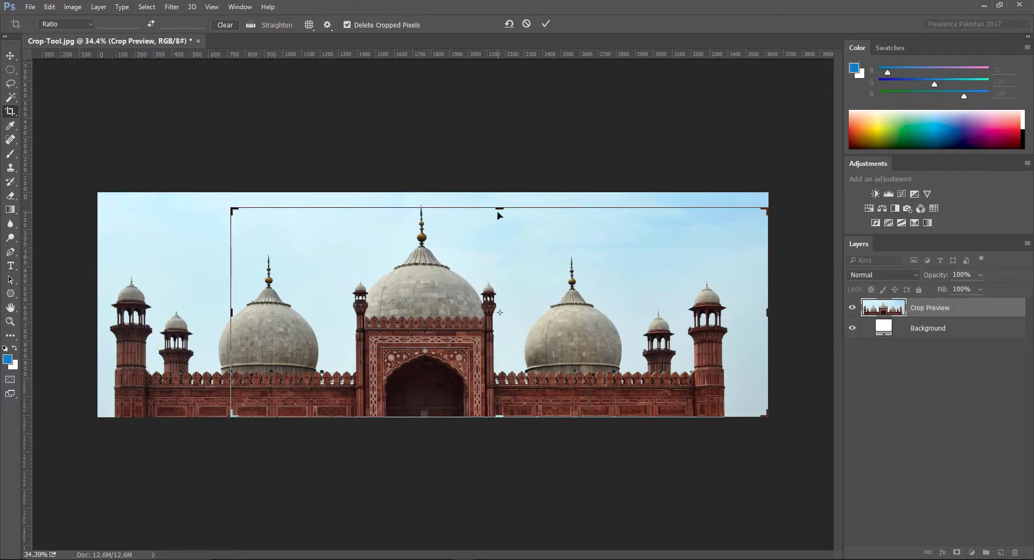
mouse_move(499, 210)
left_mouse_down()
mouse_move(502, 282)
mouse_move(501, 211)
left_mouse_up()
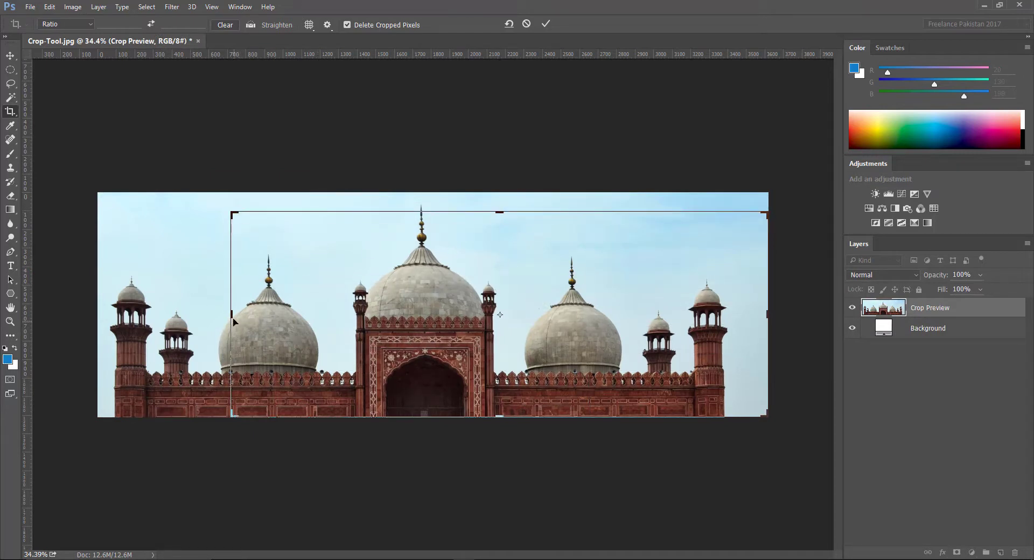
left_click_drag(231, 315, 346, 315)
left_click(327, 25)
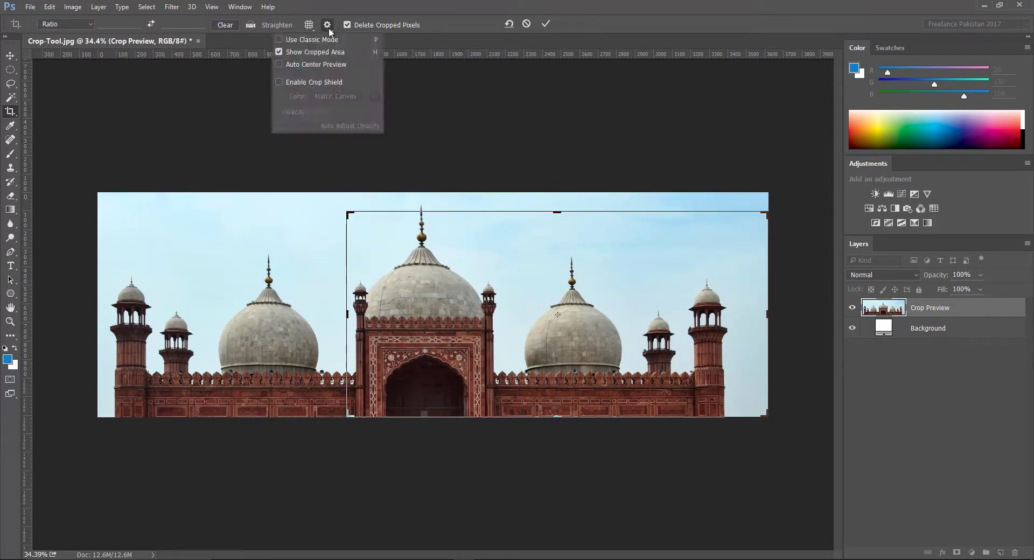
left_click(279, 82)
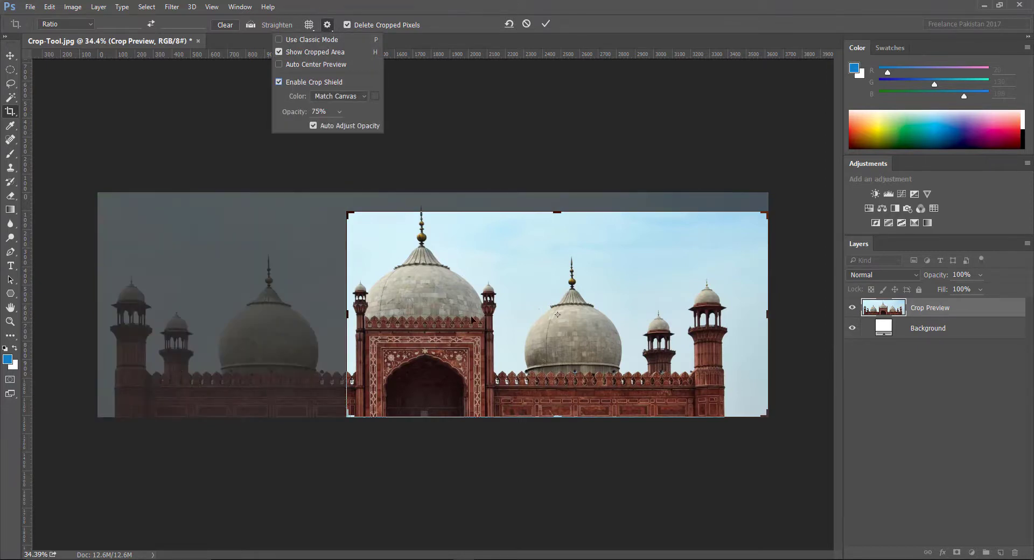
left_click_drag(471, 320, 611, 321)
- Crop the mosque down to the central dome and right side with cropped pixels deleted
key("Return")
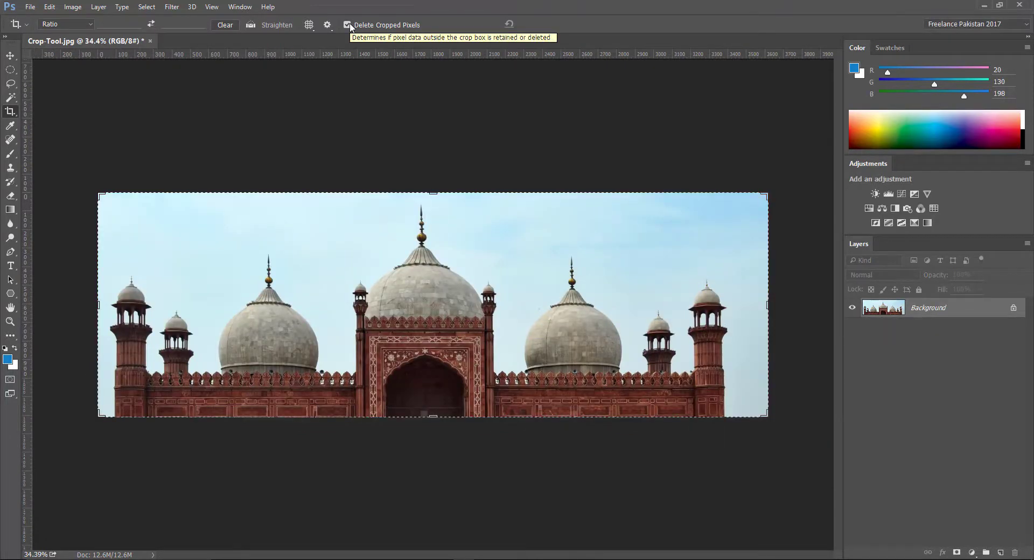
left_click_drag(98, 305, 343, 312)
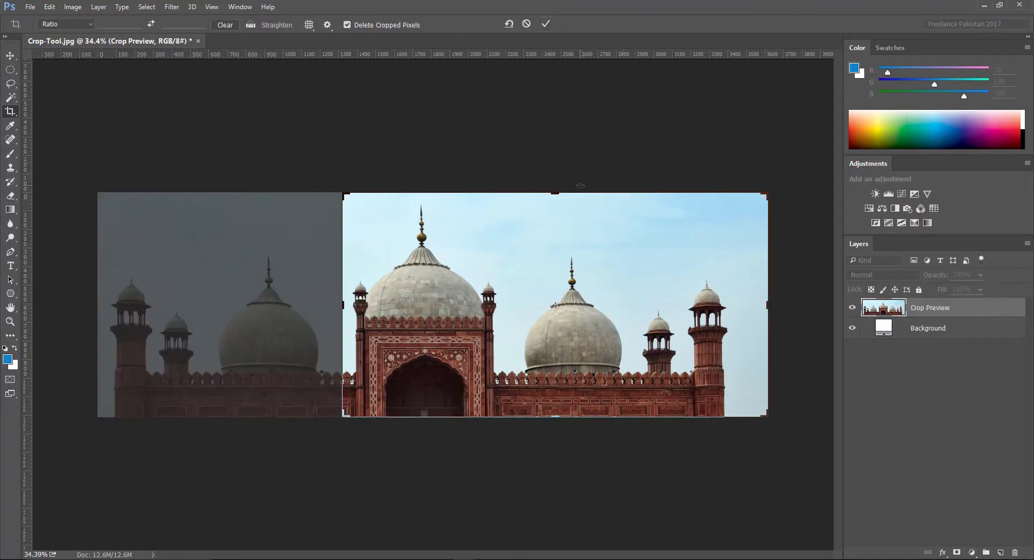
key("Return")
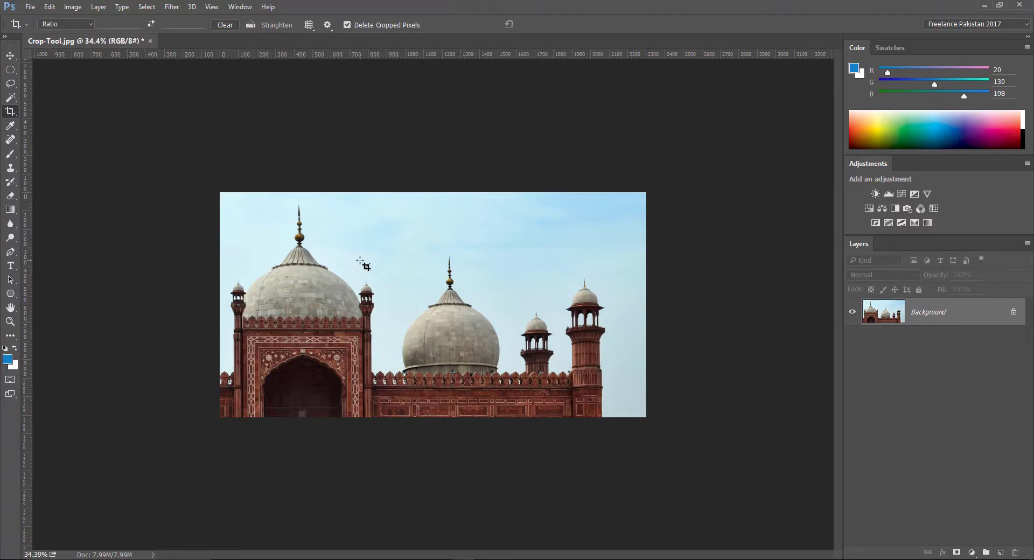
- Widen a new crop past the left edge to see blank area, cancel, then undo to restore
left_click(270, 255)
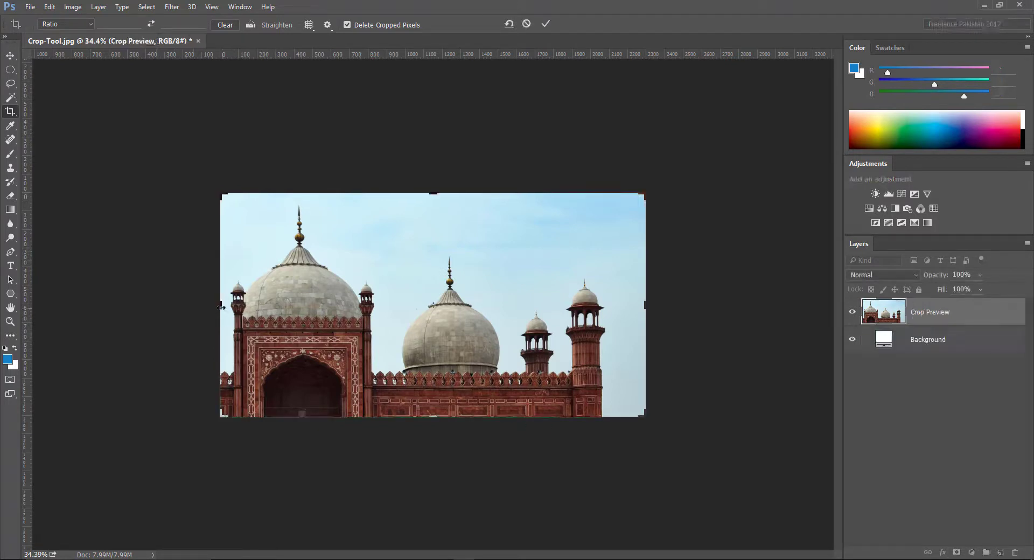
left_click_drag(221, 307, 58, 301)
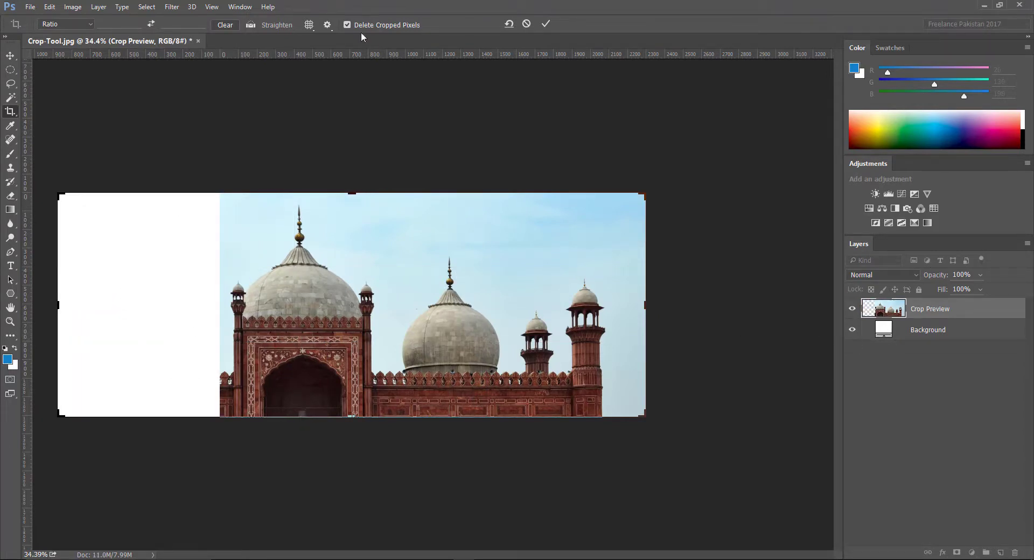
key("Escape")
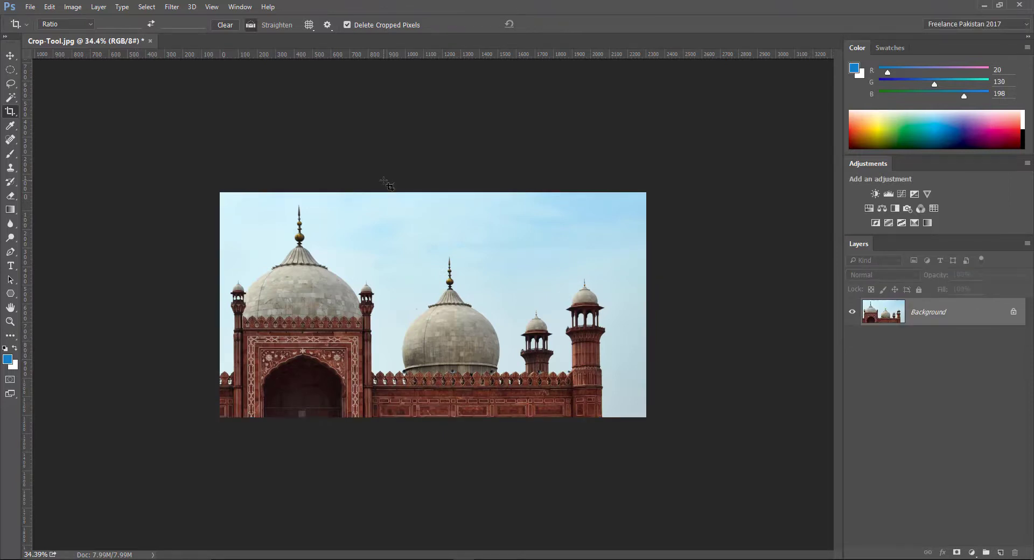
key("ctrl+alt+z")
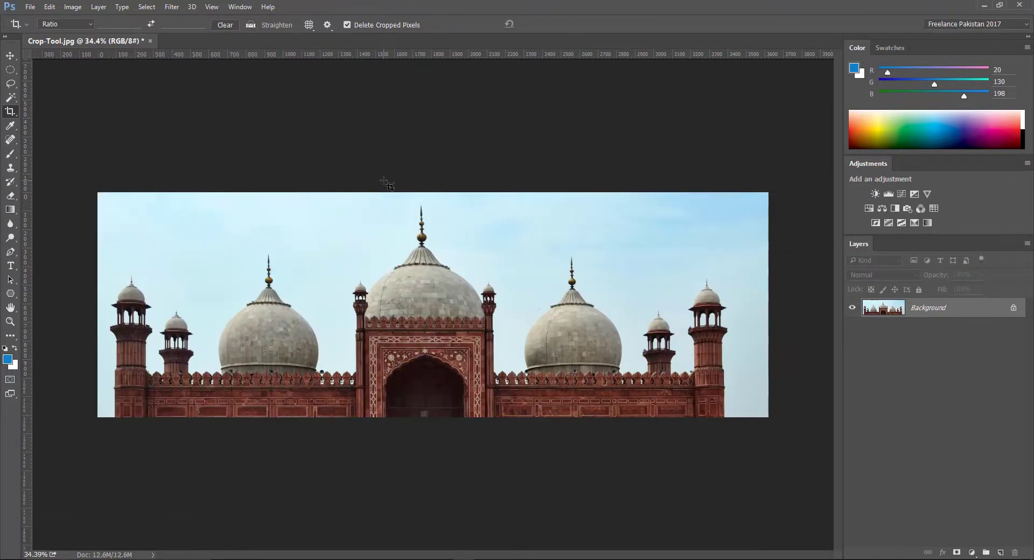
- Uncheck Delete Cropped Pixels and crop the left side in to the central dome
left_click(348, 24)
left_click_drag(100, 306, 375, 312)
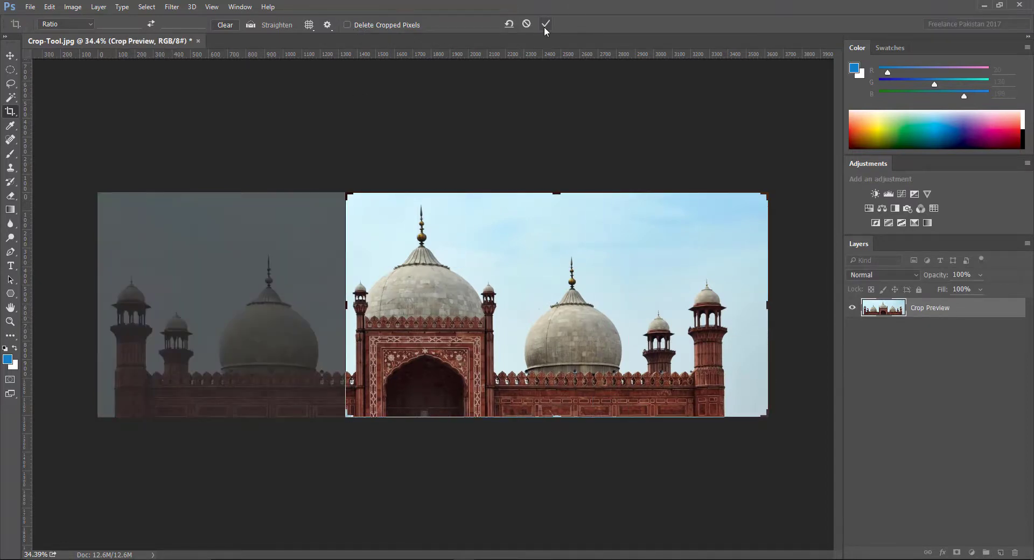
left_click(546, 24)
- Reopen the crop, extend it left over hidden pixels, trim the right side, and apply
left_click(340, 285)
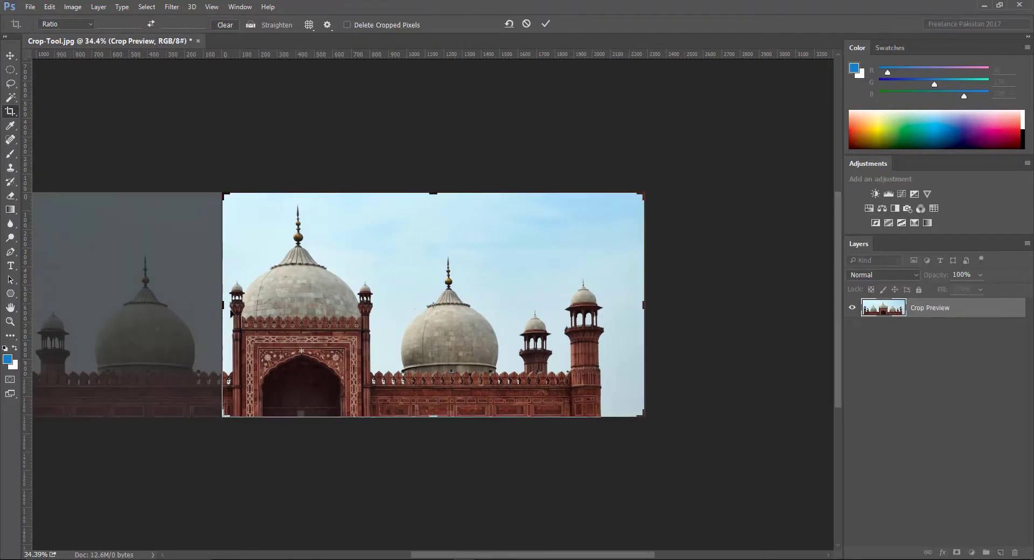
left_click_drag(218, 305, 134, 314)
left_click_drag(689, 306, 653, 306)
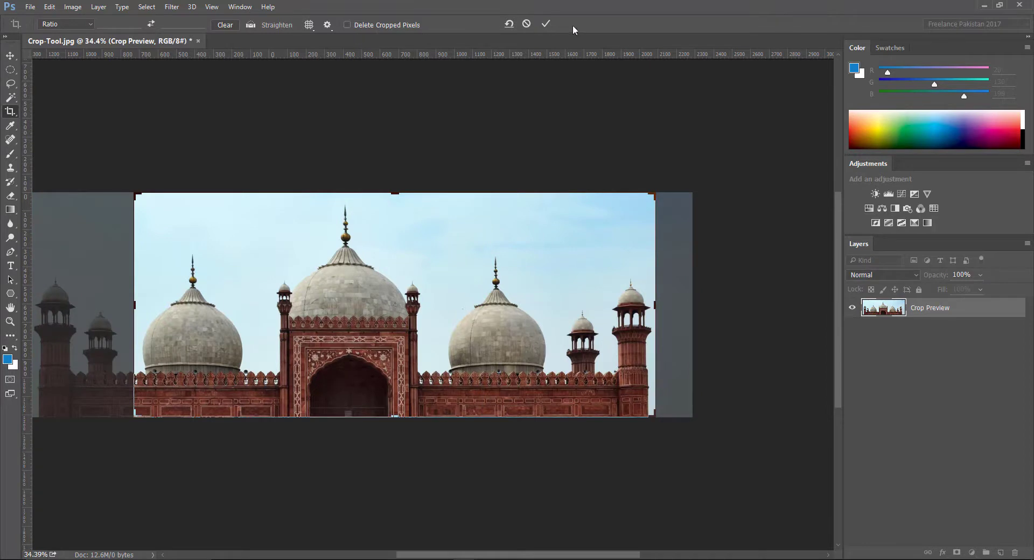
left_click(546, 23)
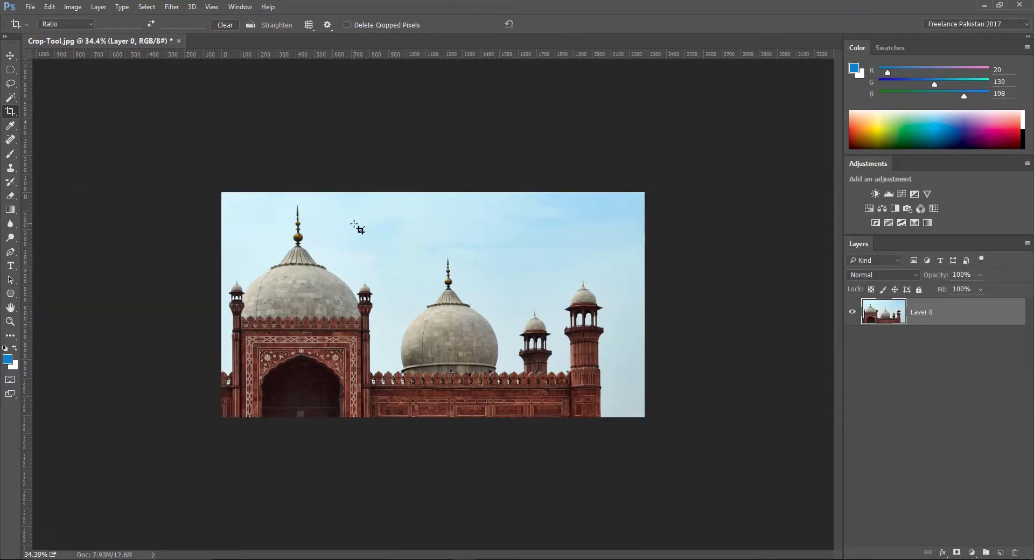